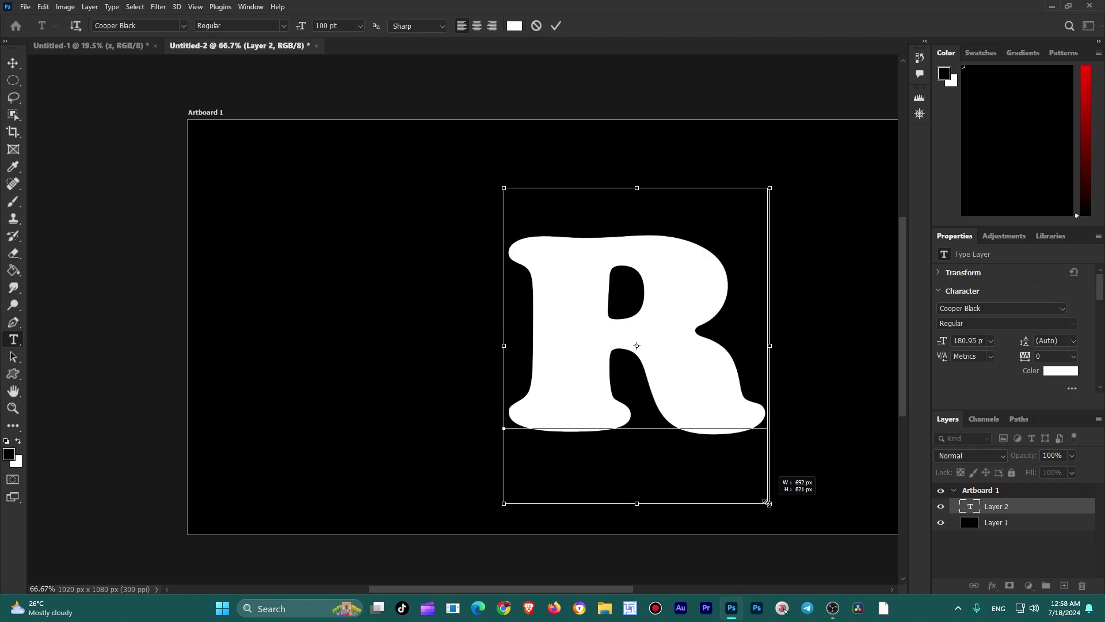
# Scale the white R up to about 231 pt, commit it, and zoom to 80.7%
pyautogui.moveTo(502, 187); pyautogui.dragTo(438, 131)
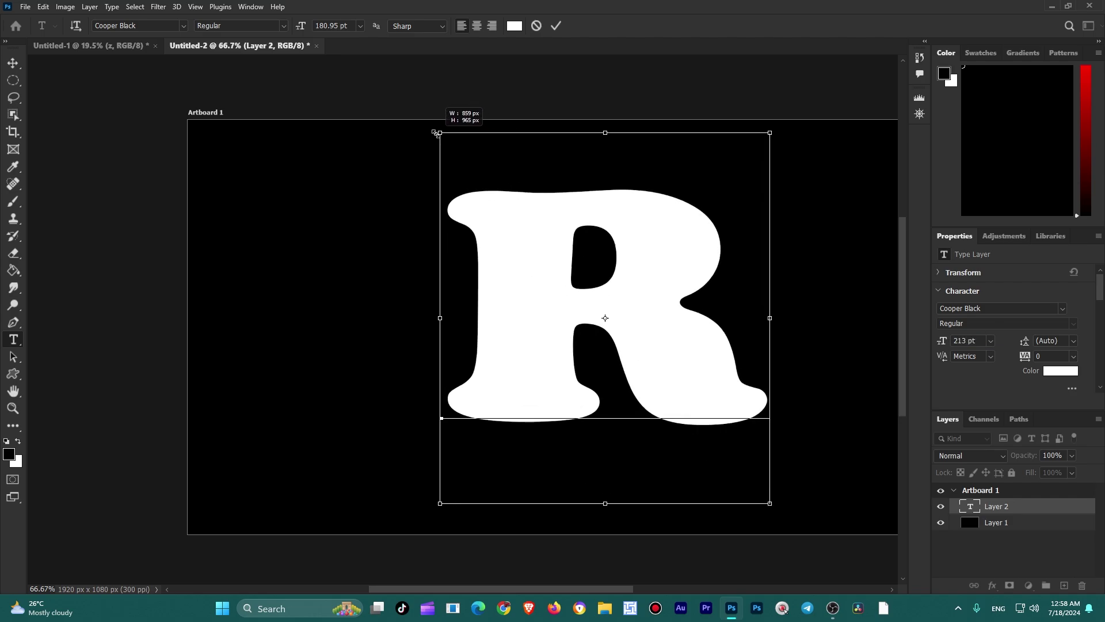
pyautogui.moveTo(440, 502); pyautogui.dragTo(412, 525)
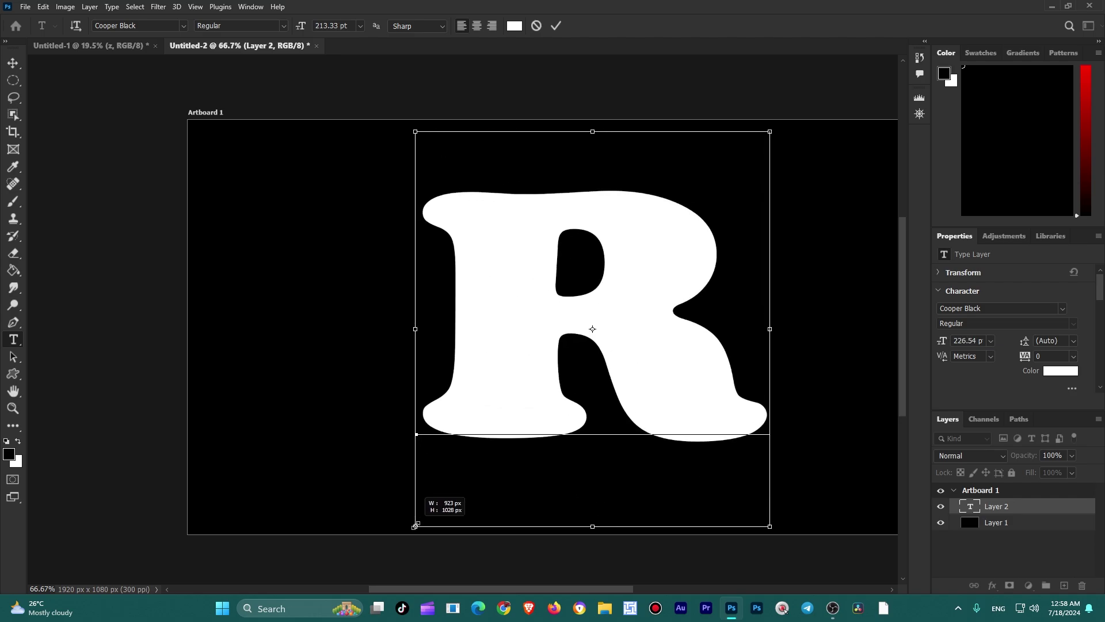
pyautogui.hotkey('ctrl', 'Return')
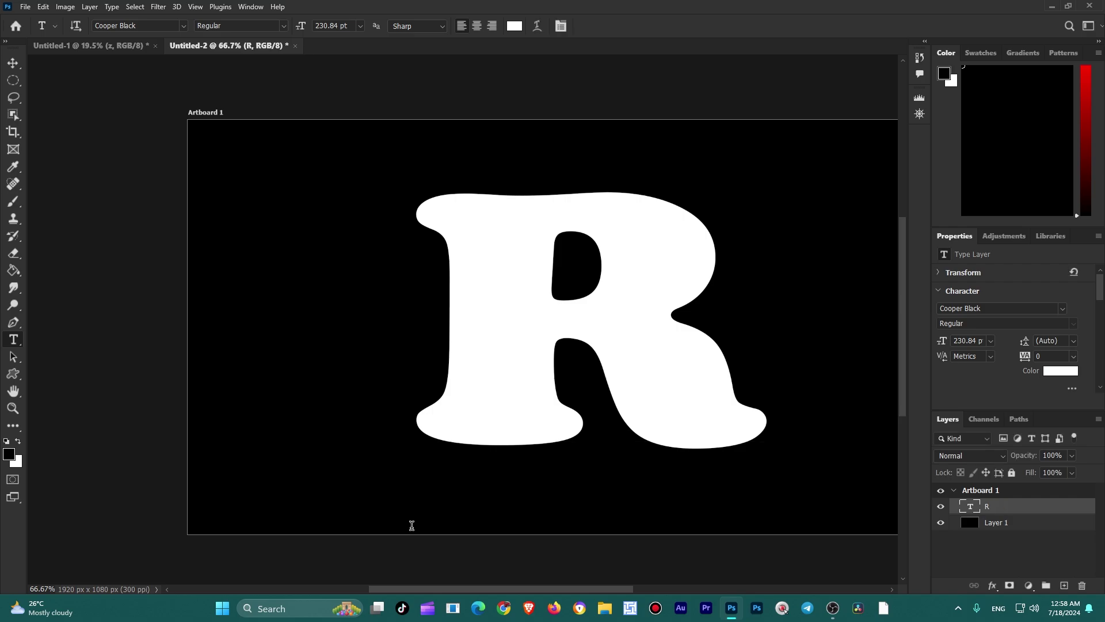
pyautogui.moveTo(799, 409); pyautogui.dragTo(688, 400)
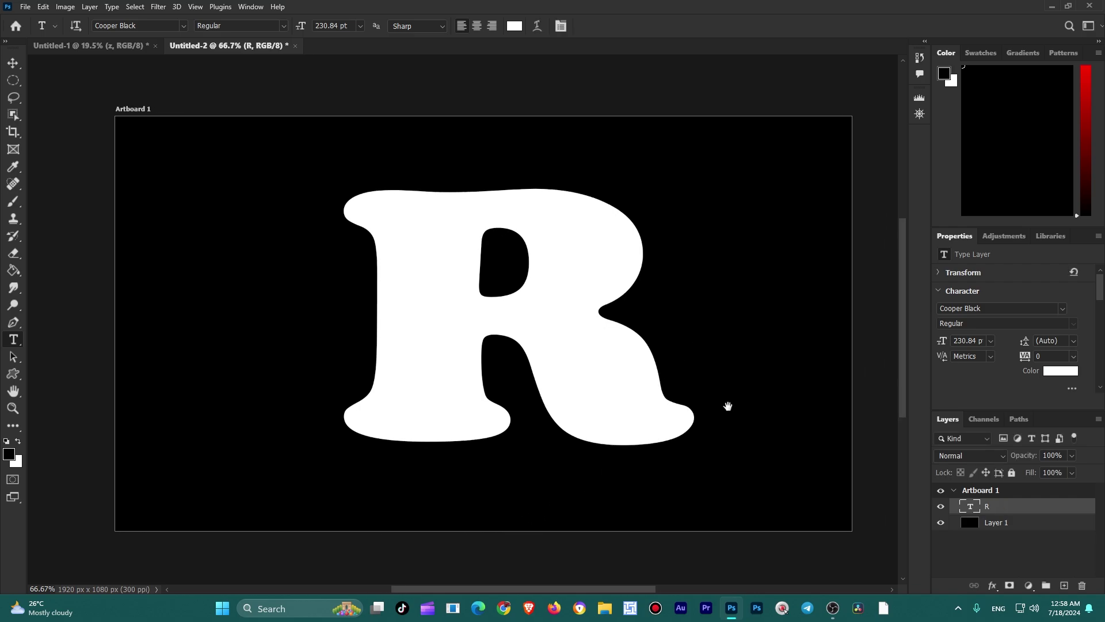
pyautogui.scroll(2, 728, 406)
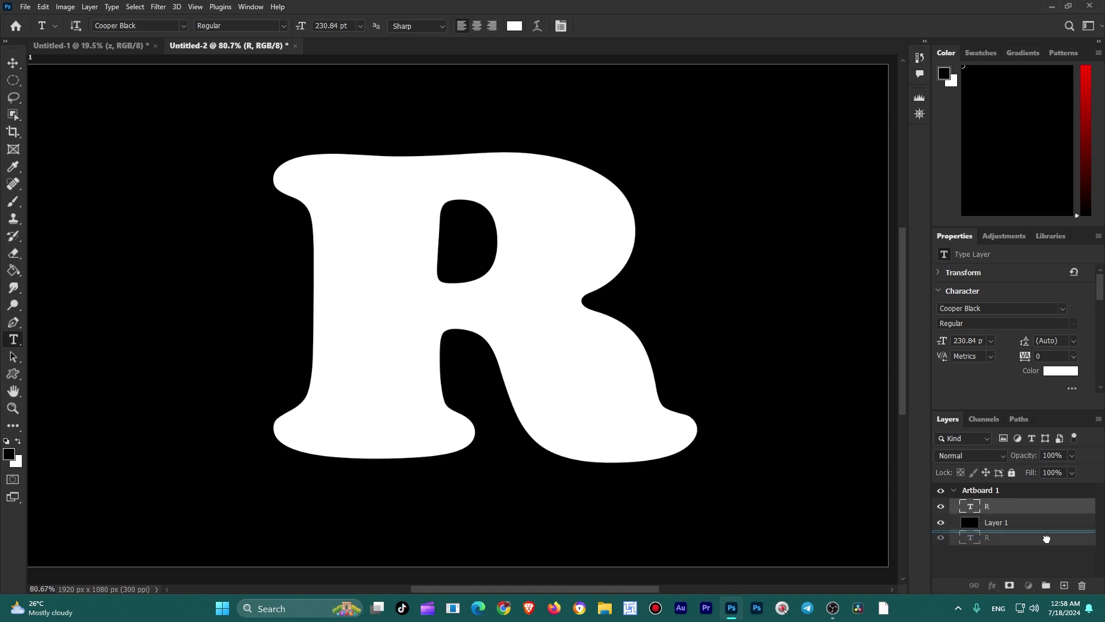
# Duplicate the R type layer and select the lower copy for filtering
pyautogui.moveTo(996, 508); pyautogui.dragTo(1064, 586)
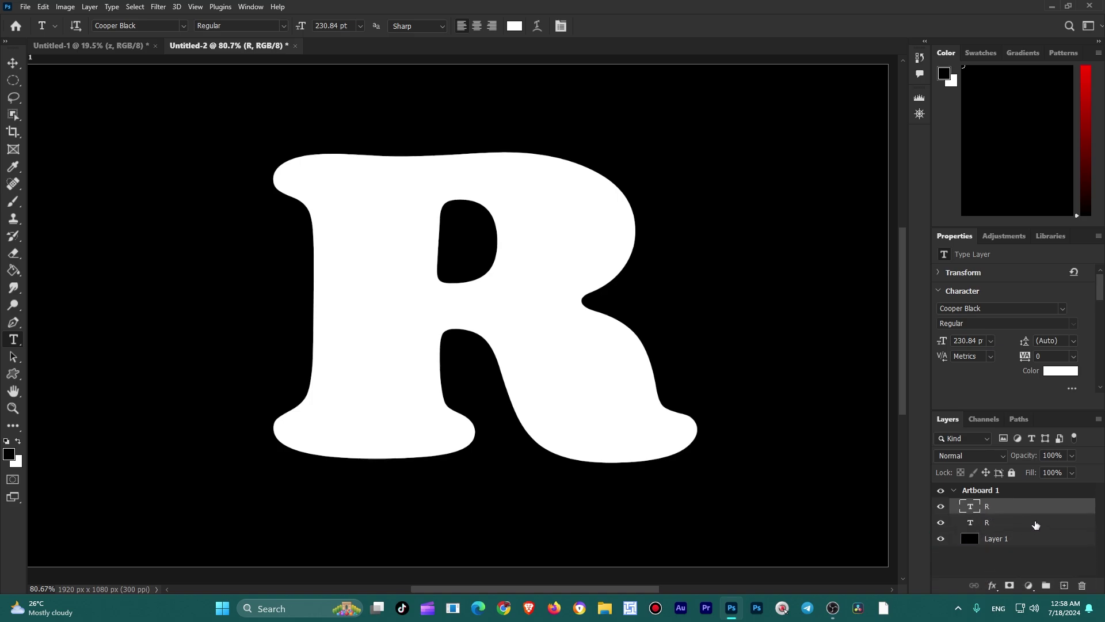
pyautogui.click(965, 522)
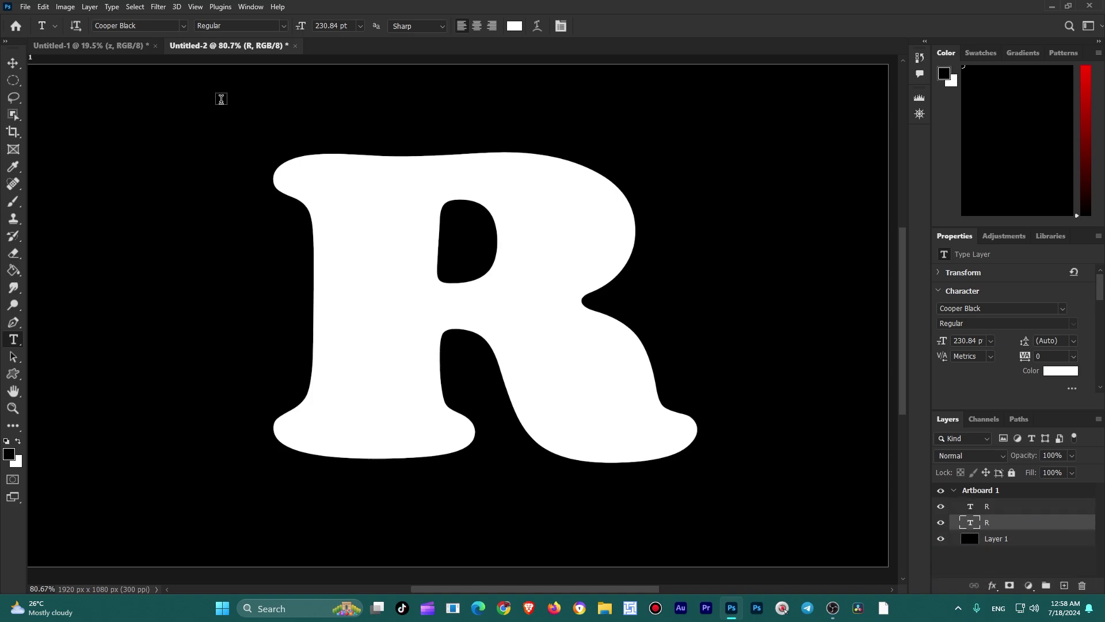
pyautogui.click(160, 7)
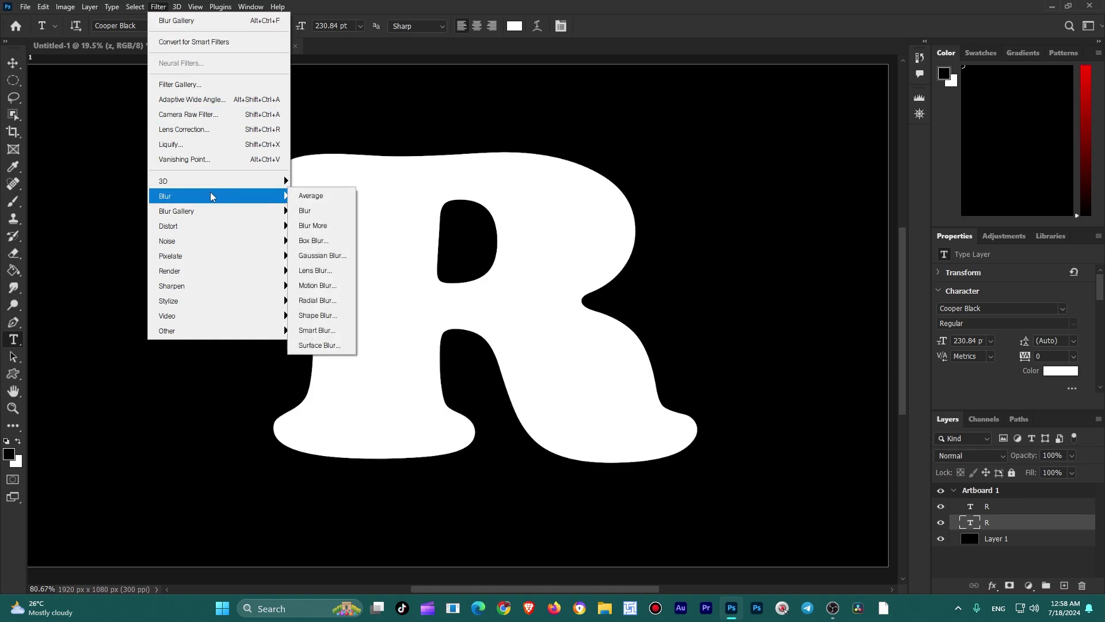
pyautogui.moveTo(177, 210)
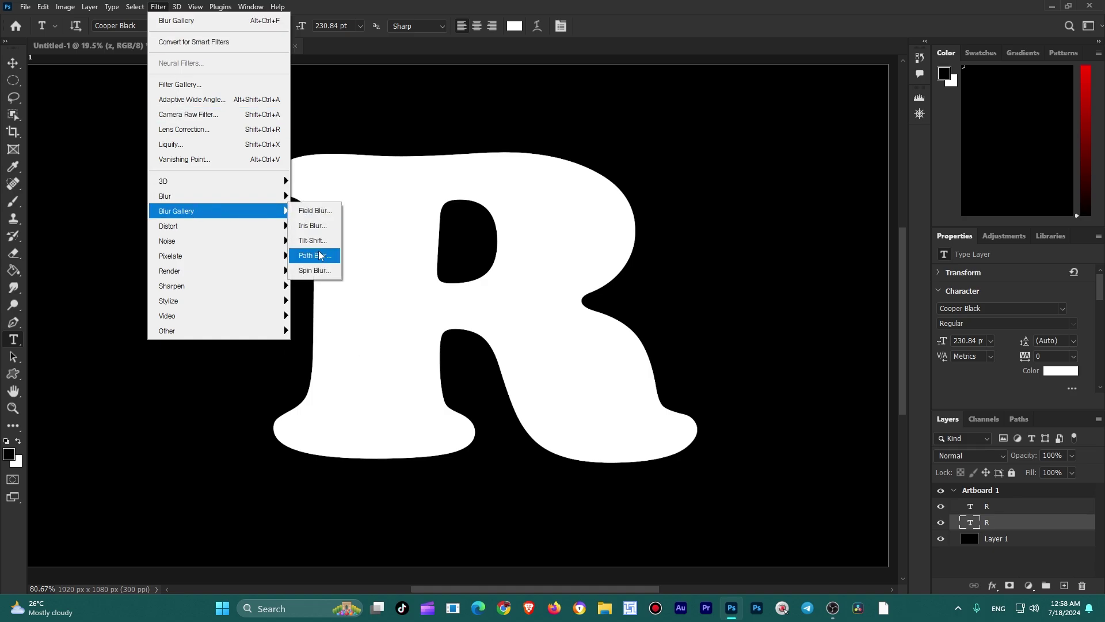
# Apply Path Blur to the lower R copy, converting it to a smart object
pyautogui.click(320, 259)
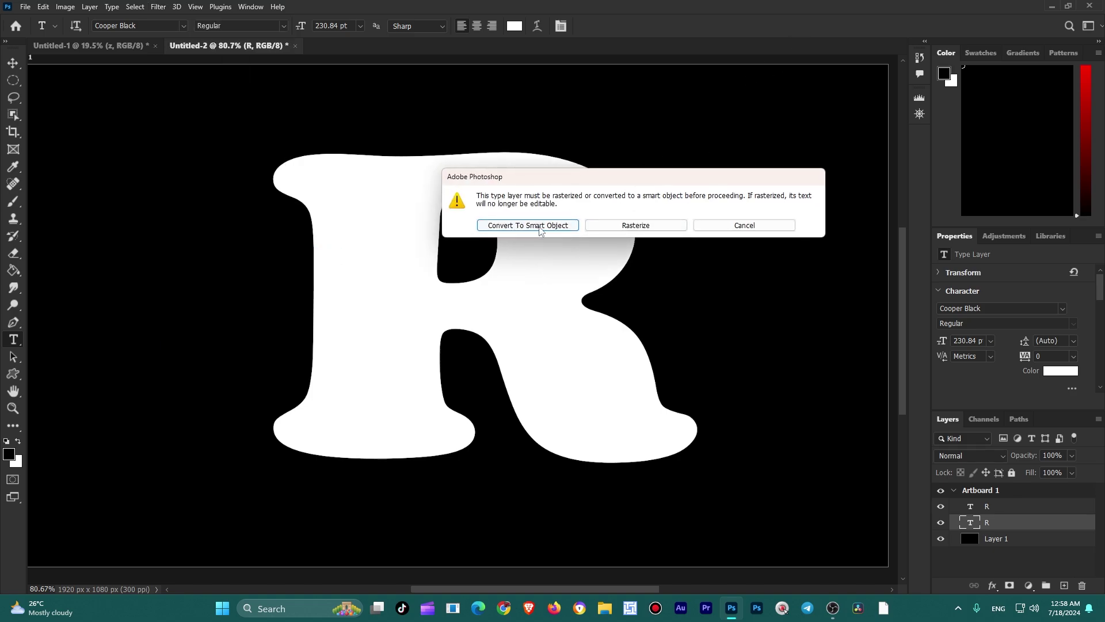
pyautogui.click(539, 225)
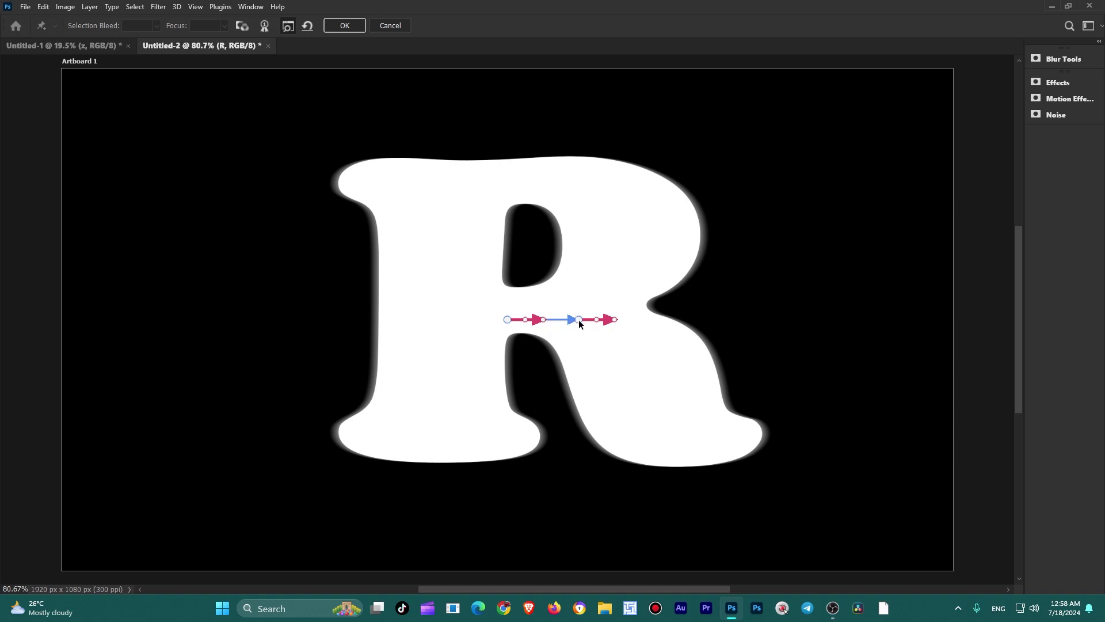
# Stretch the blur path into a long down-right curve and bend a red arc over the R's leg
pyautogui.moveTo(579, 320); pyautogui.dragTo(828, 449)
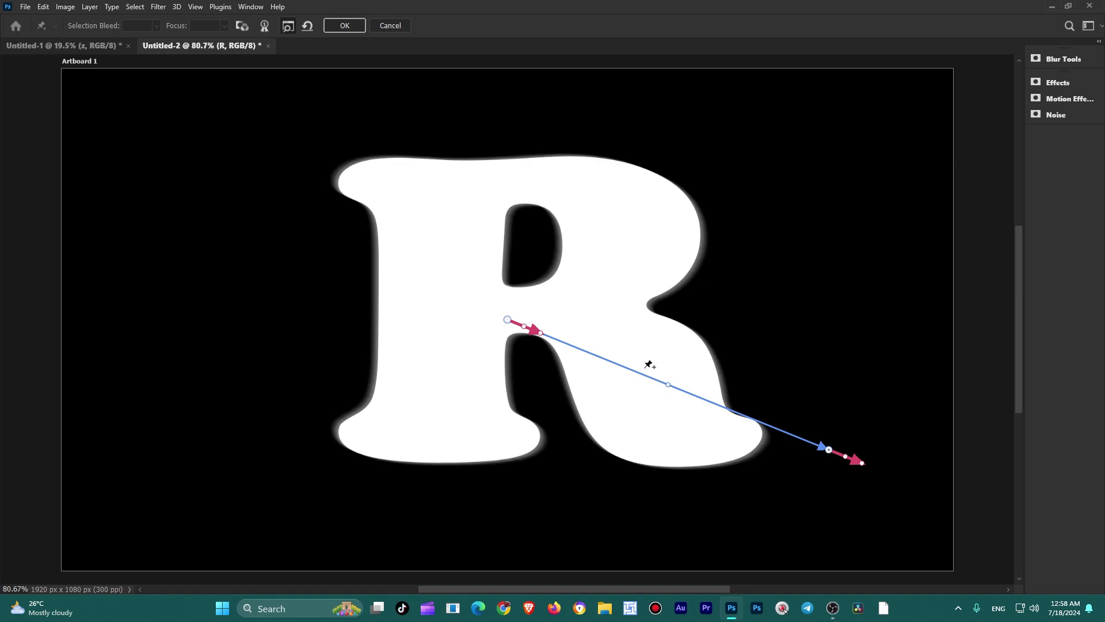
pyautogui.moveTo(667, 385); pyautogui.dragTo(723, 351)
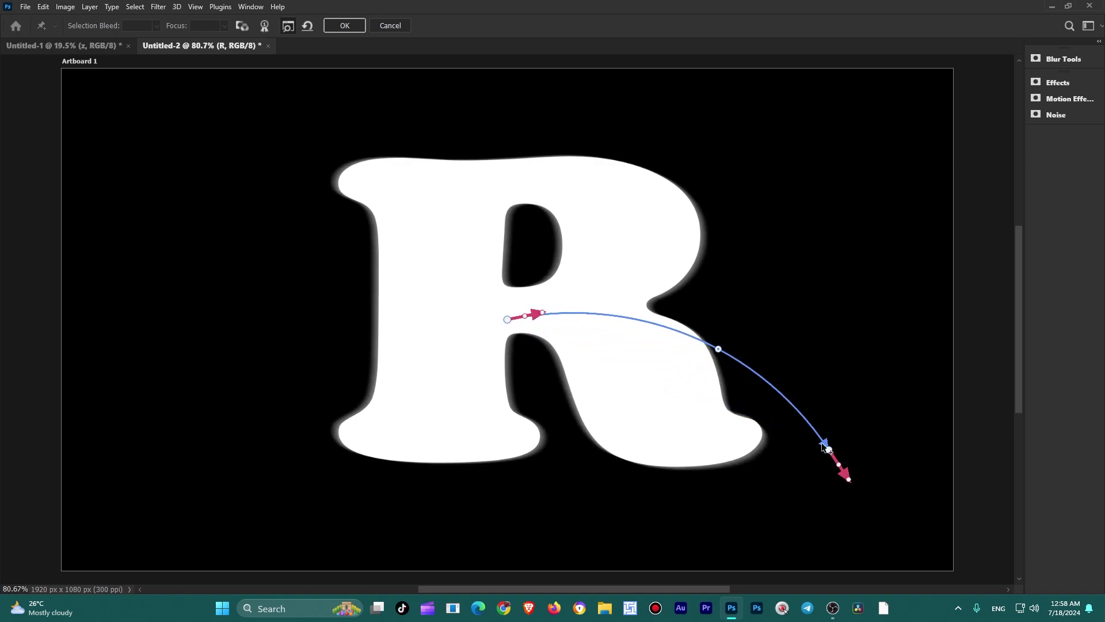
pyautogui.moveTo(830, 449); pyautogui.dragTo(879, 469)
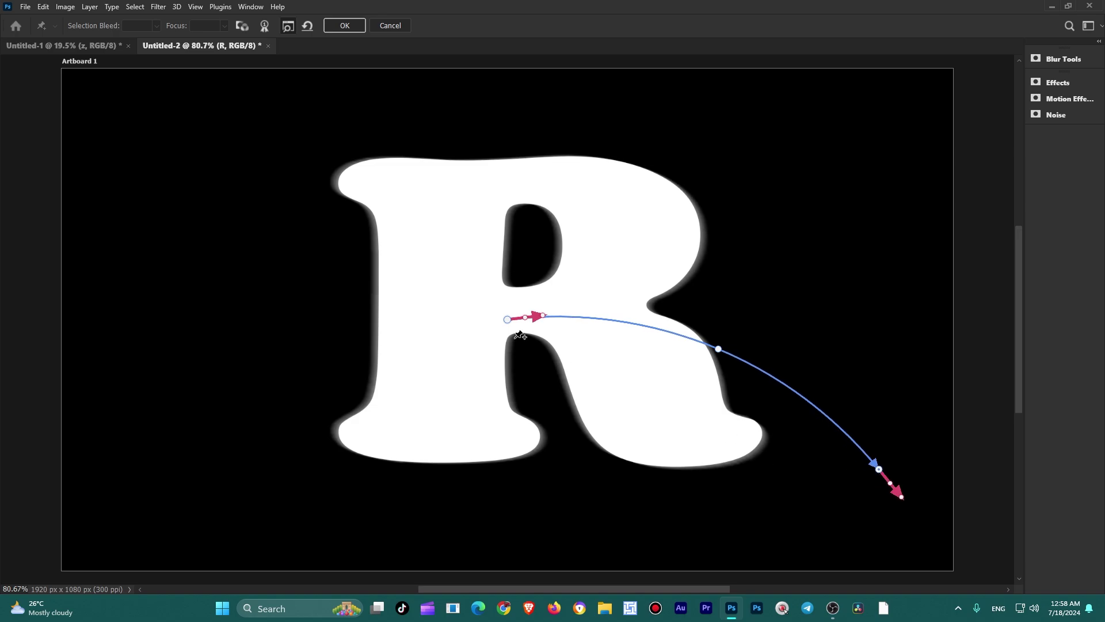
pyautogui.moveTo(525, 318)
pyautogui.mouseDown()
pyautogui.moveTo(623, 280)
pyautogui.moveTo(682, 281)
pyautogui.moveTo(720, 248)
pyautogui.mouseUp()
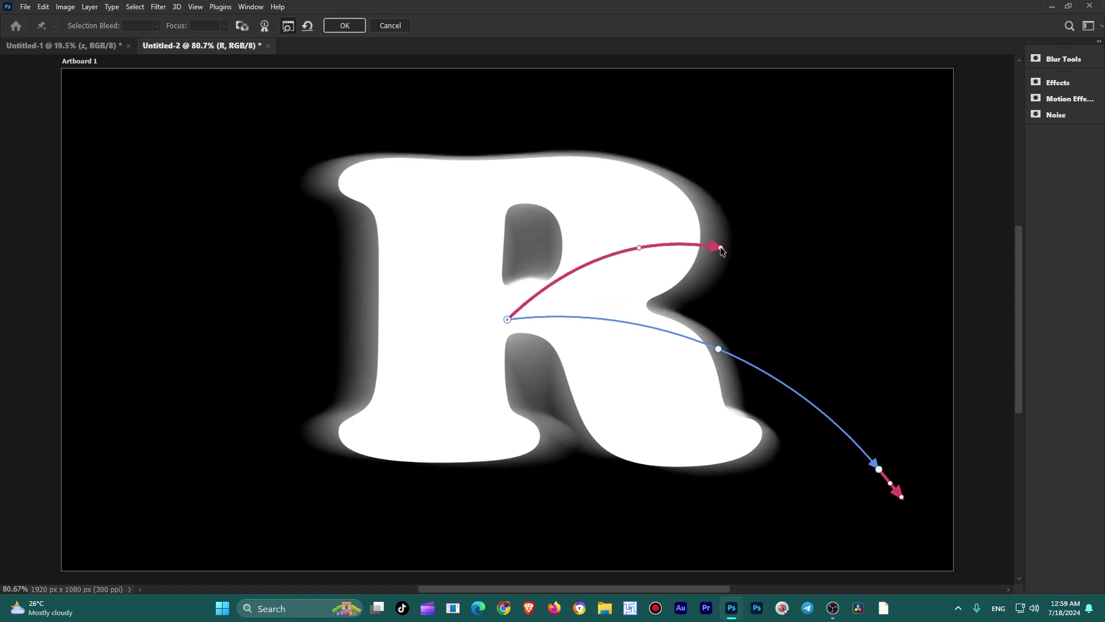
pyautogui.moveTo(639, 248); pyautogui.dragTo(572, 248)
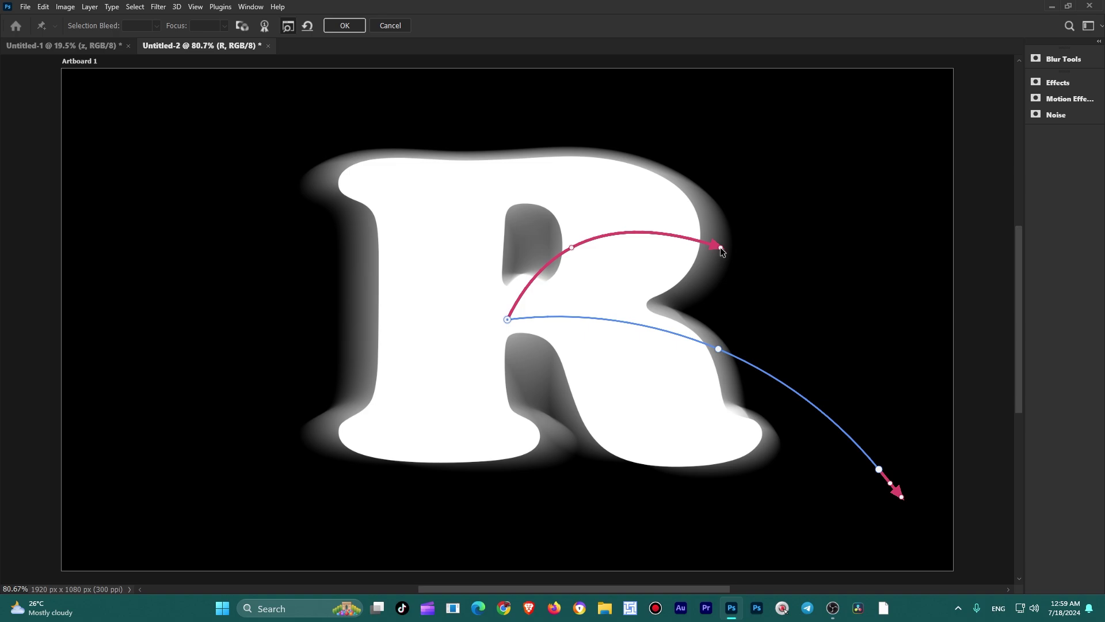
pyautogui.moveTo(720, 247); pyautogui.dragTo(734, 288)
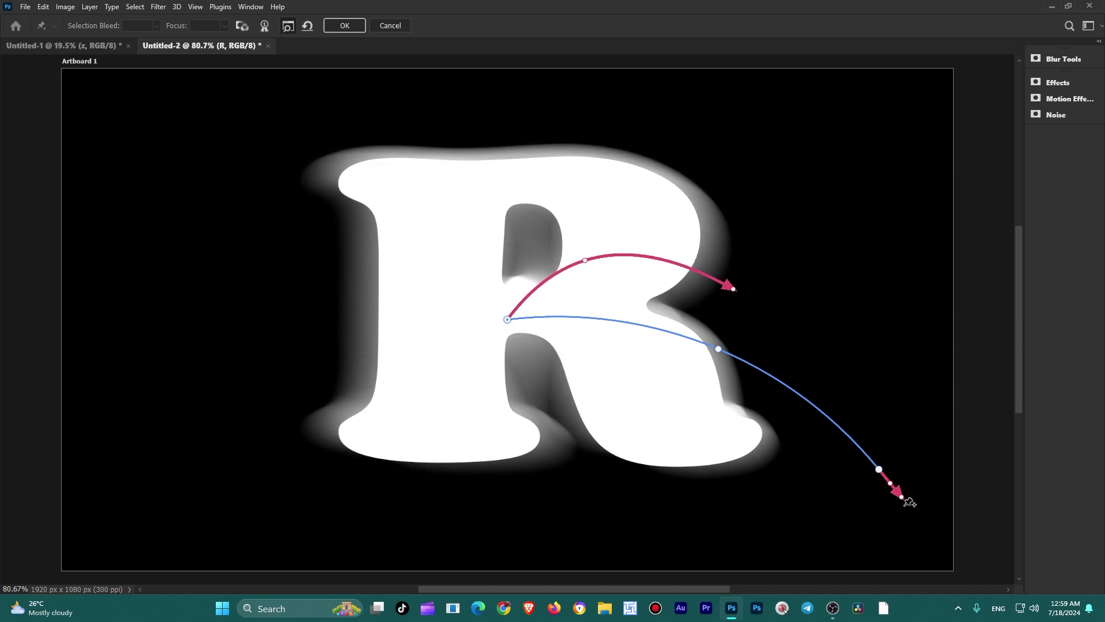
pyautogui.moveTo(901, 498); pyautogui.dragTo(940, 544)
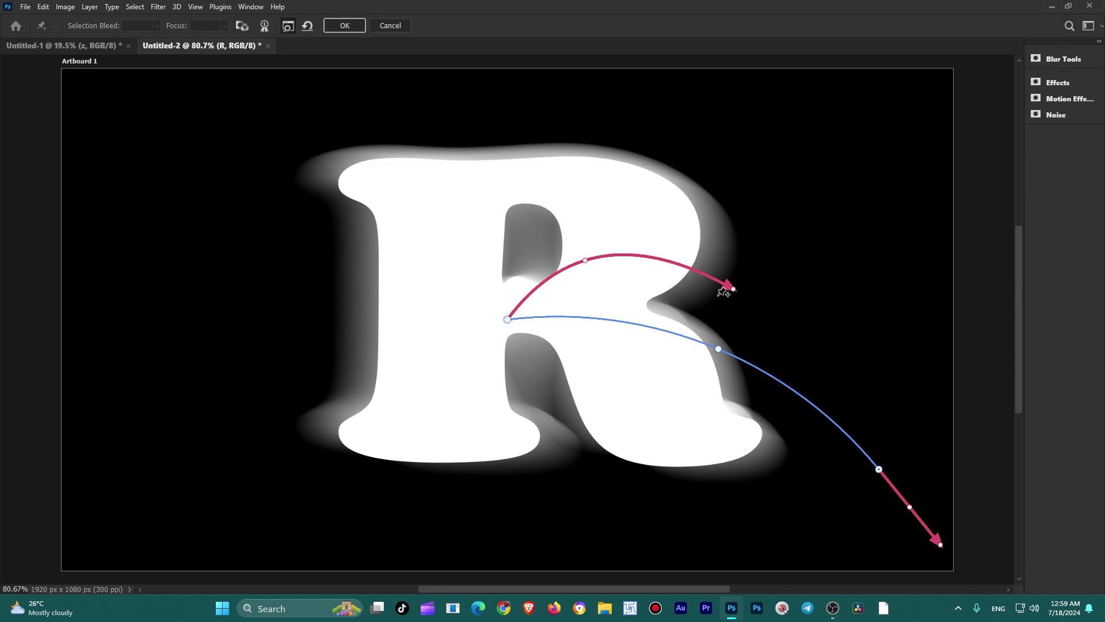
# Set Path Blur Speed 500%, Taper 100%, Centered Blur off, and End Point Speed 289 px
pyautogui.click(1041, 60)
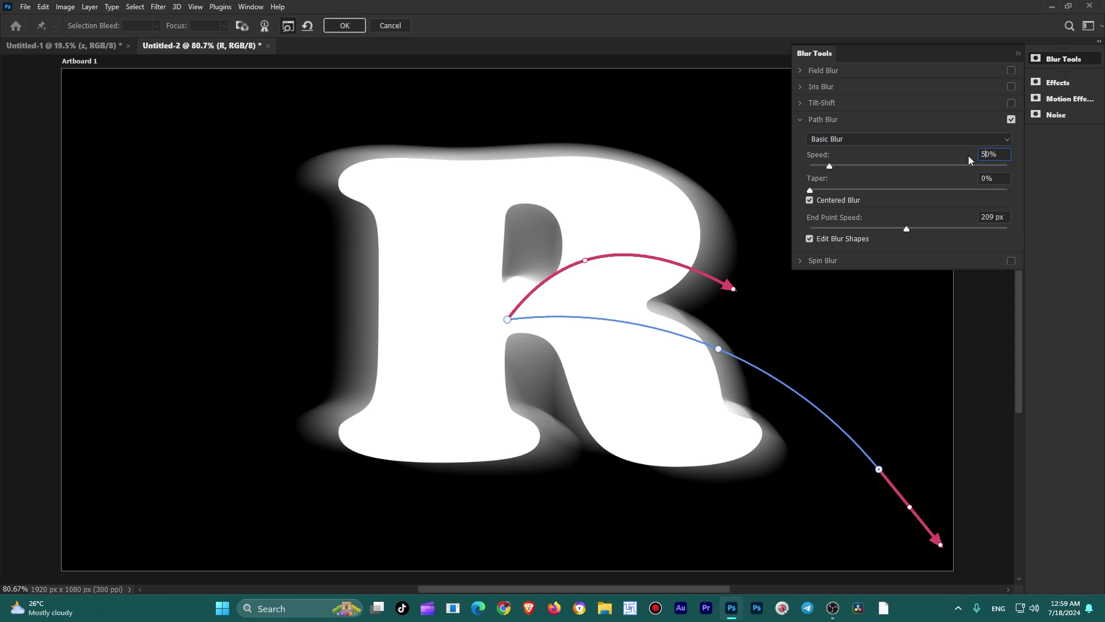
pyautogui.write('50')
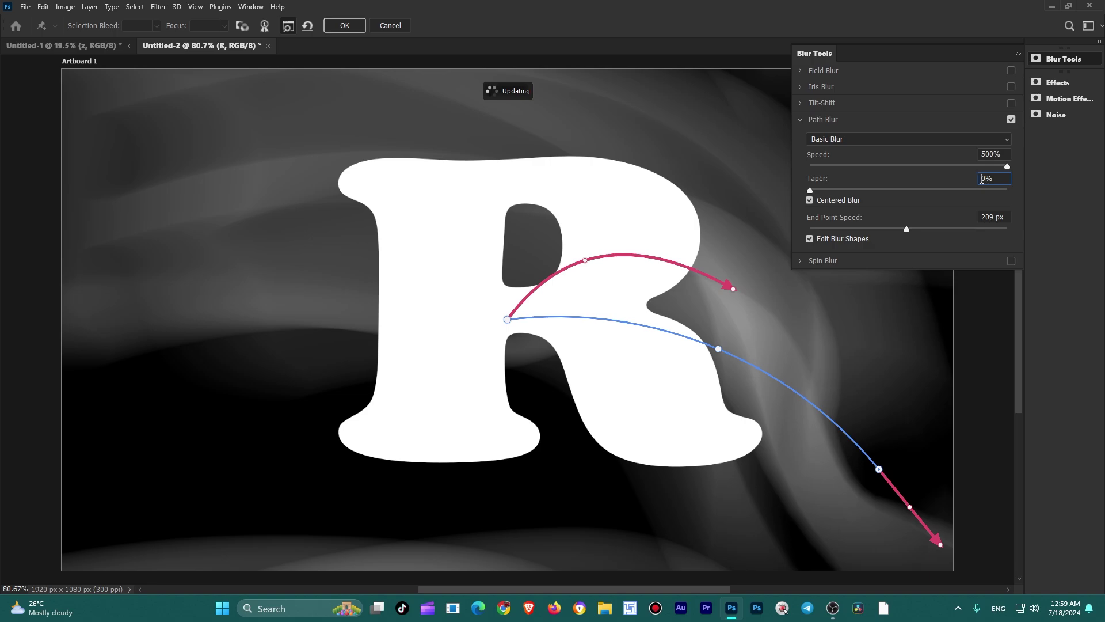
pyautogui.write('1')
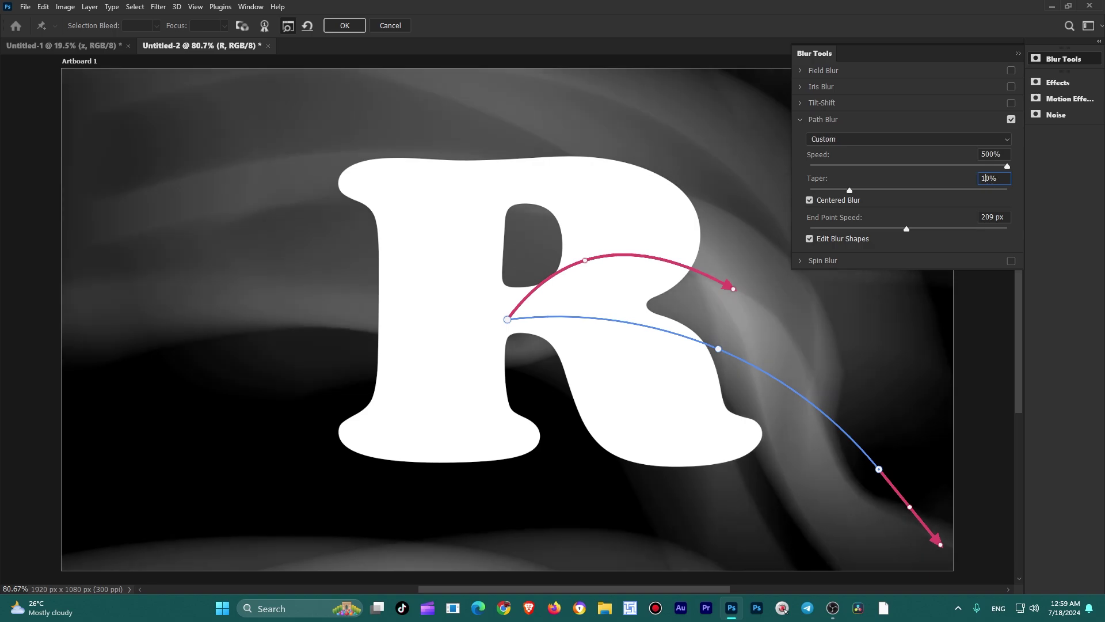
pyautogui.write('00')
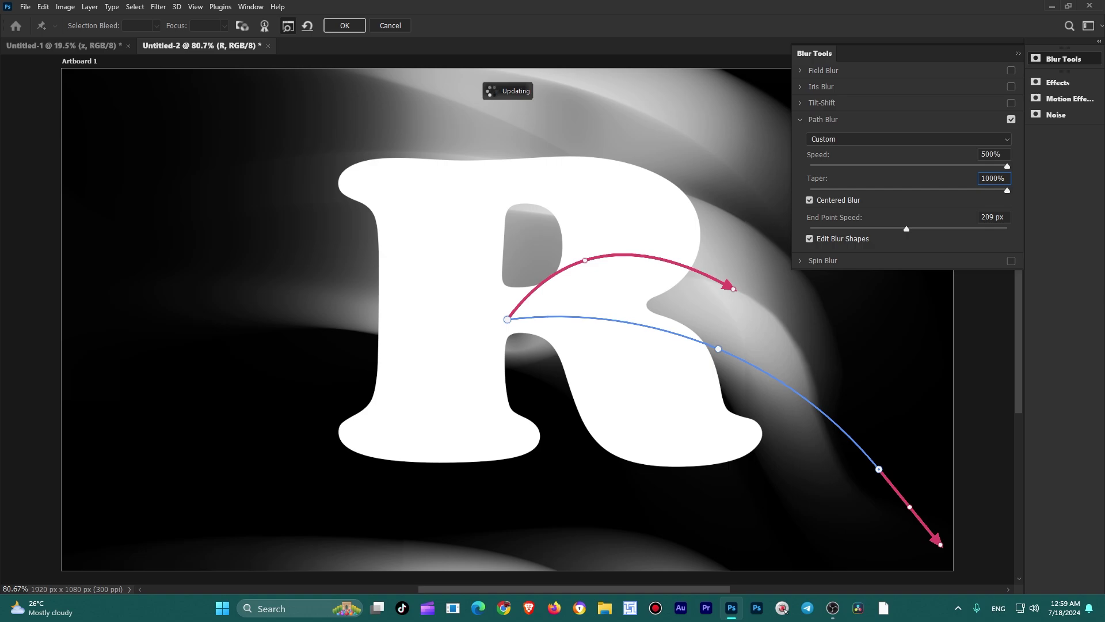
pyautogui.click(807, 199)
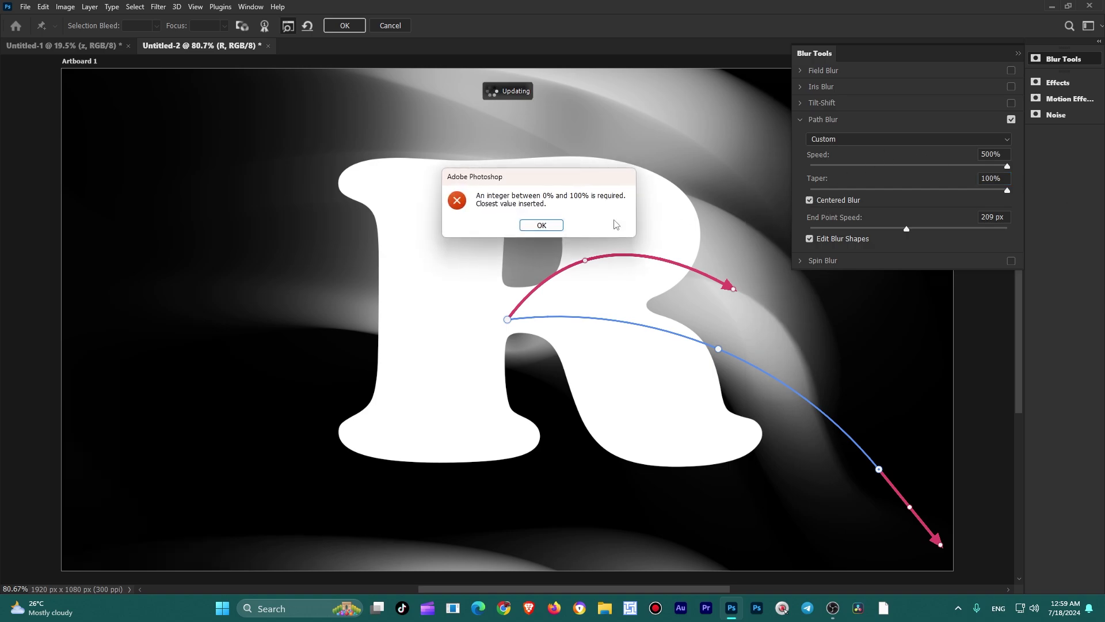
pyautogui.click(541, 225)
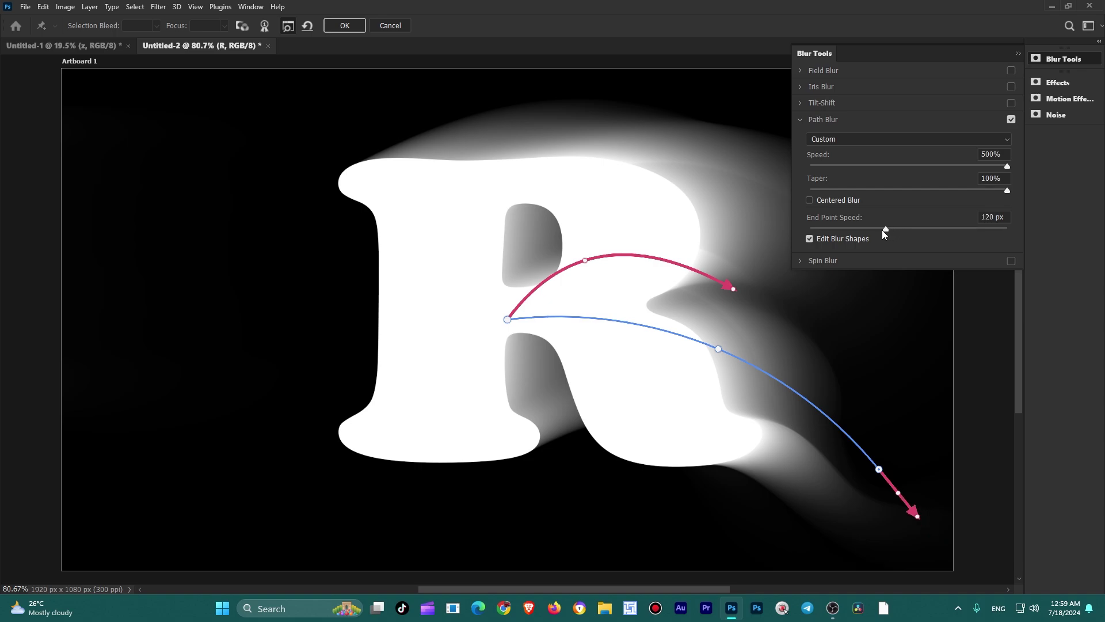
pyautogui.moveTo(898, 230)
pyautogui.mouseDown()
pyautogui.moveTo(955, 230)
pyautogui.moveTo(928, 233)
pyautogui.mouseUp()
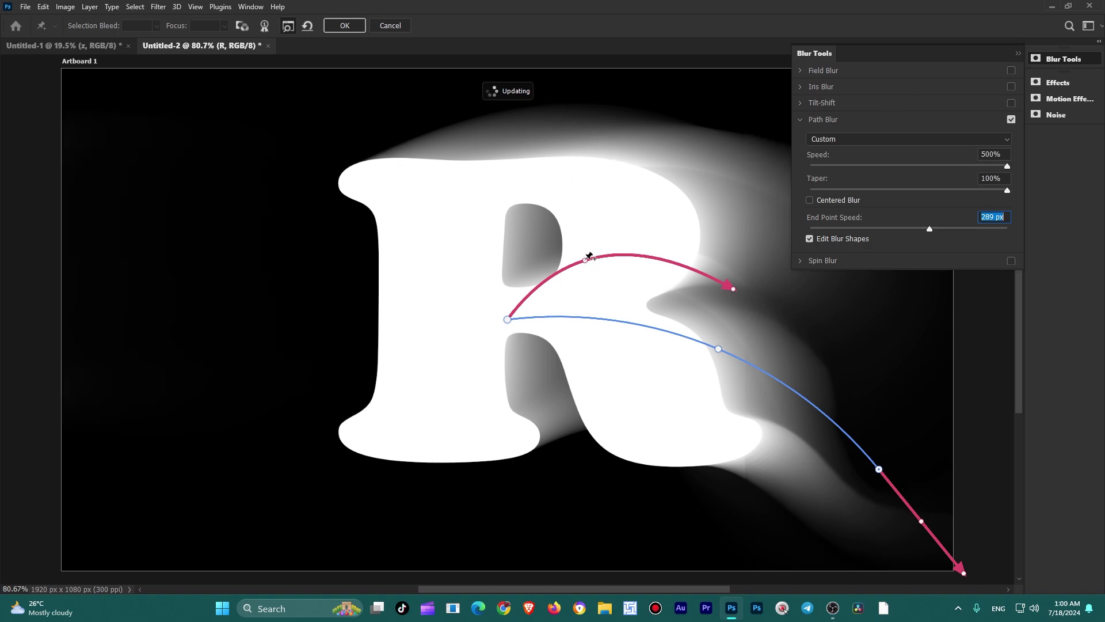
# Reshape the red arc and lower blur path, extending the trail past the lower-right corner
pyautogui.moveTo(586, 260)
pyautogui.mouseDown()
pyautogui.moveTo(656, 259)
pyautogui.moveTo(631, 221)
pyautogui.mouseUp()
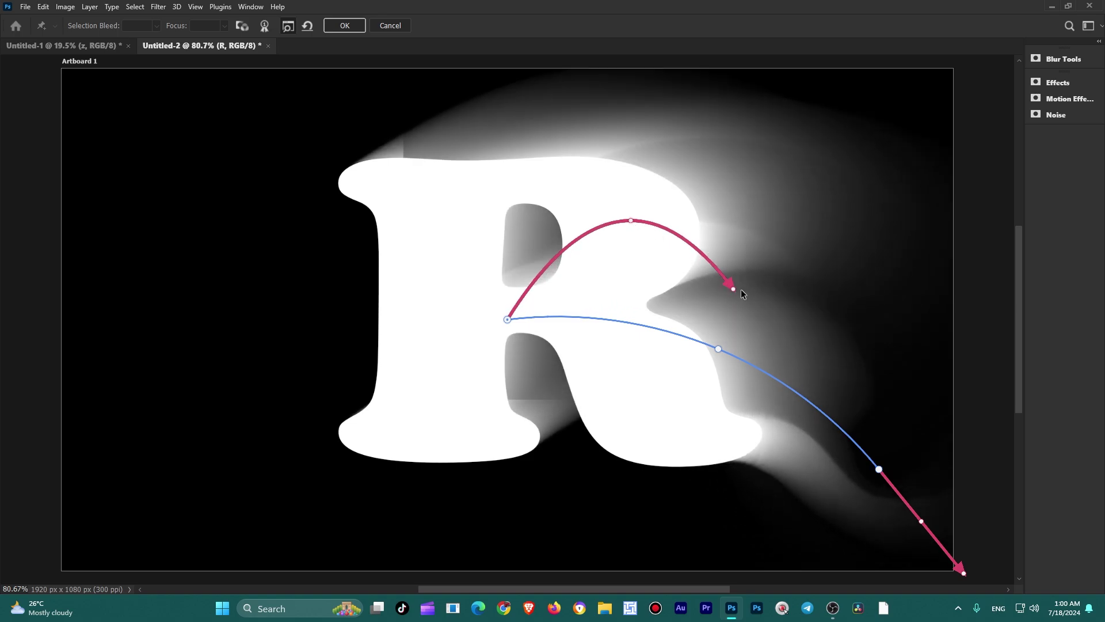
pyautogui.moveTo(731, 287); pyautogui.dragTo(822, 294)
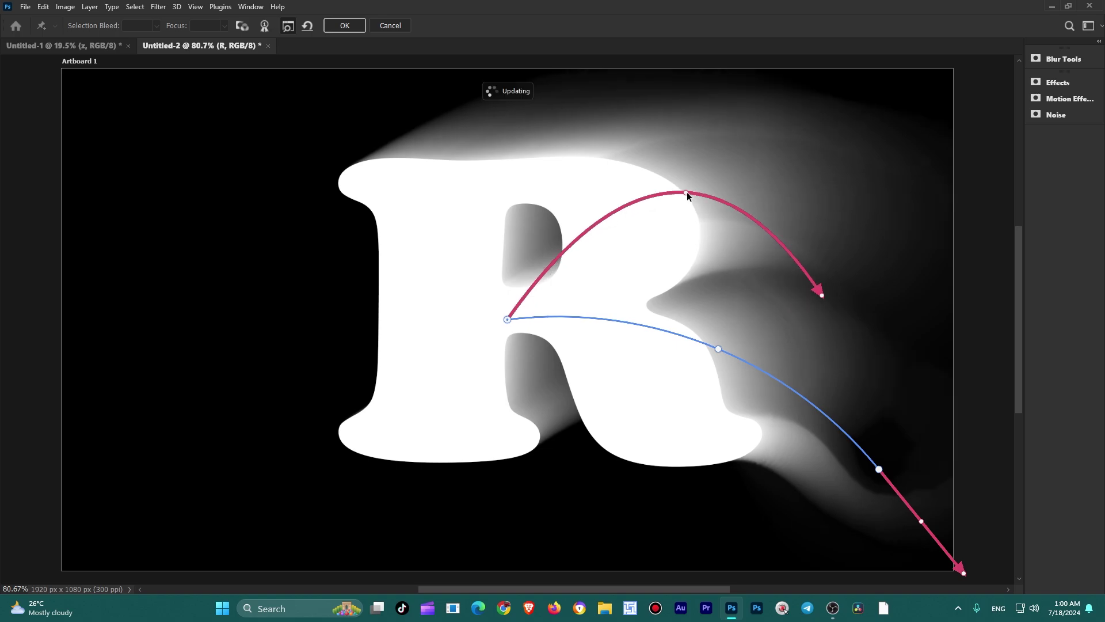
pyautogui.moveTo(686, 193); pyautogui.dragTo(668, 198)
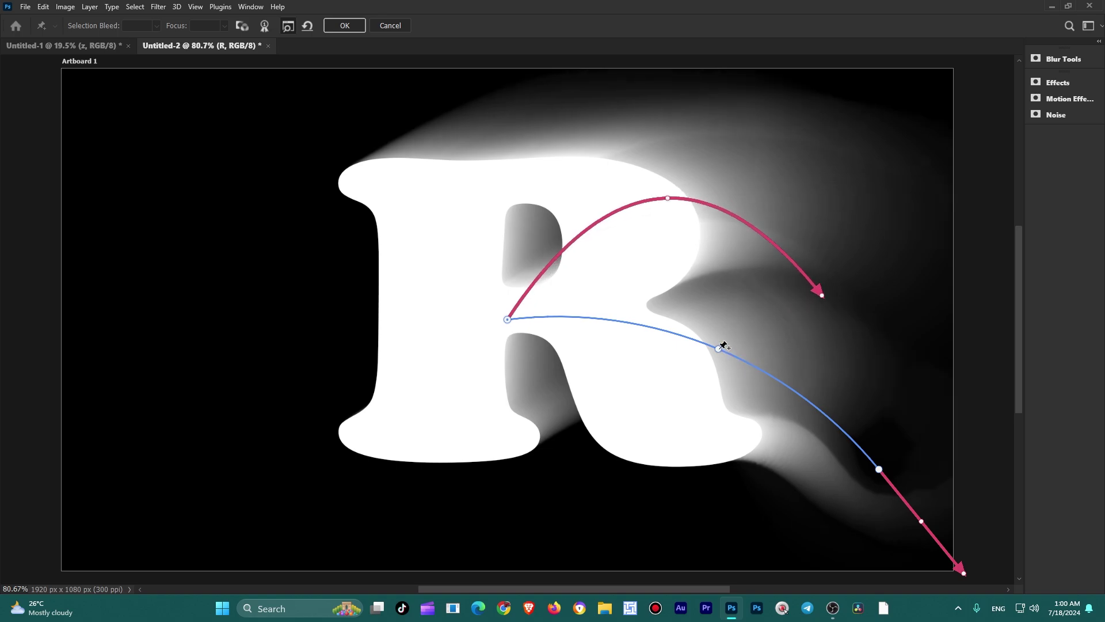
pyautogui.moveTo(719, 347); pyautogui.dragTo(722, 321)
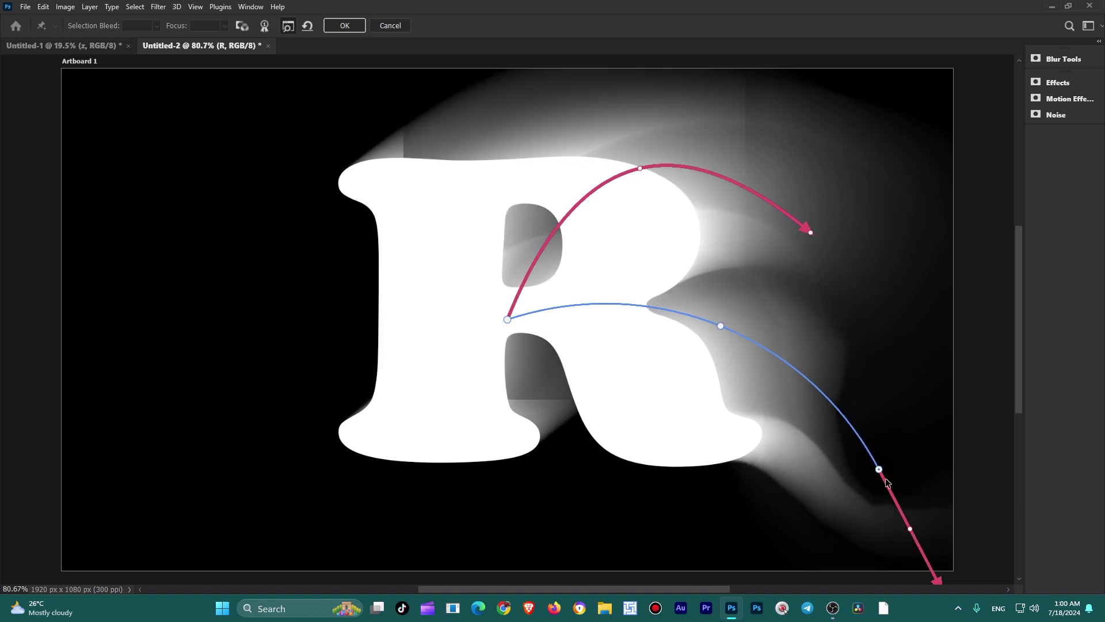
pyautogui.moveTo(878, 471)
pyautogui.mouseDown()
pyautogui.moveTo(896, 501)
pyautogui.moveTo(1014, 583)
pyautogui.mouseUp()
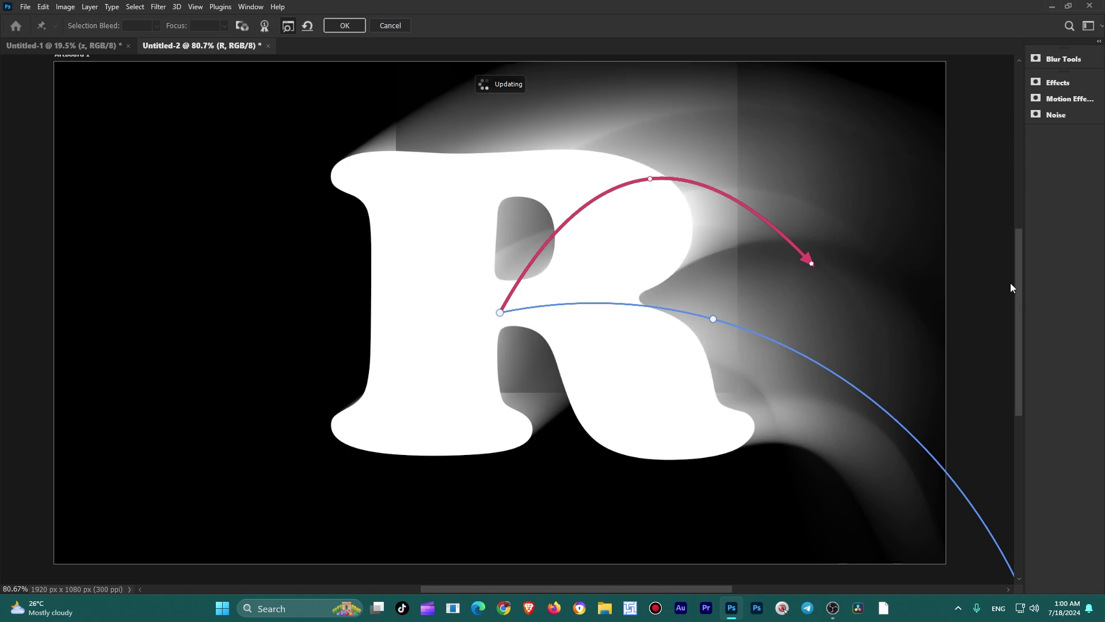
pyautogui.scroll(5, 1010, 267)
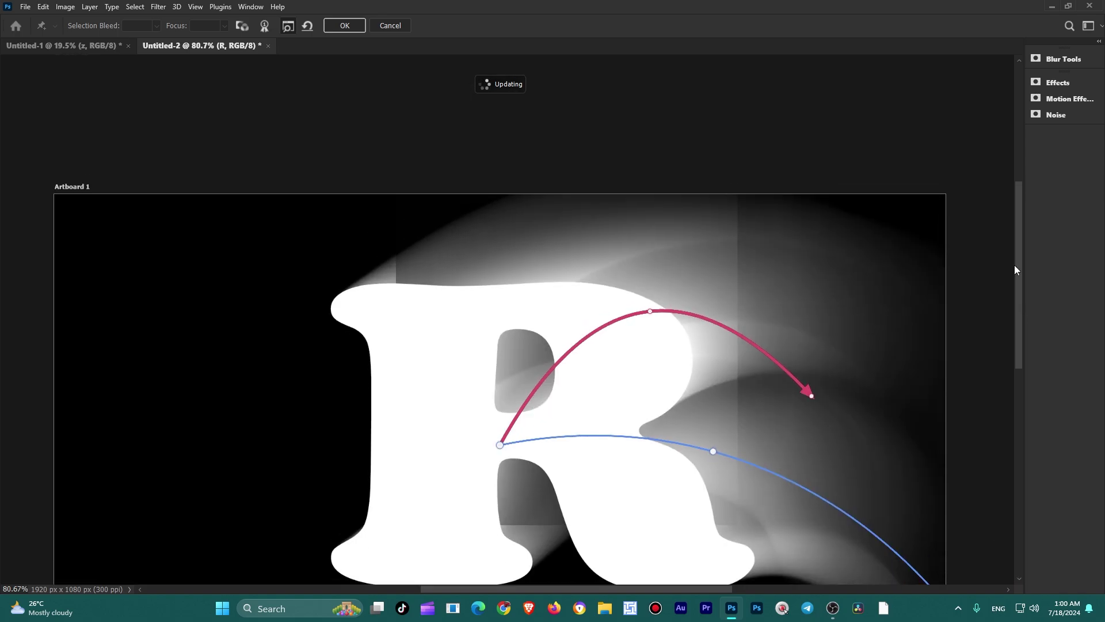
pyautogui.scroll(-2, 1014, 265)
pyautogui.scroll(-1, 1021, 296)
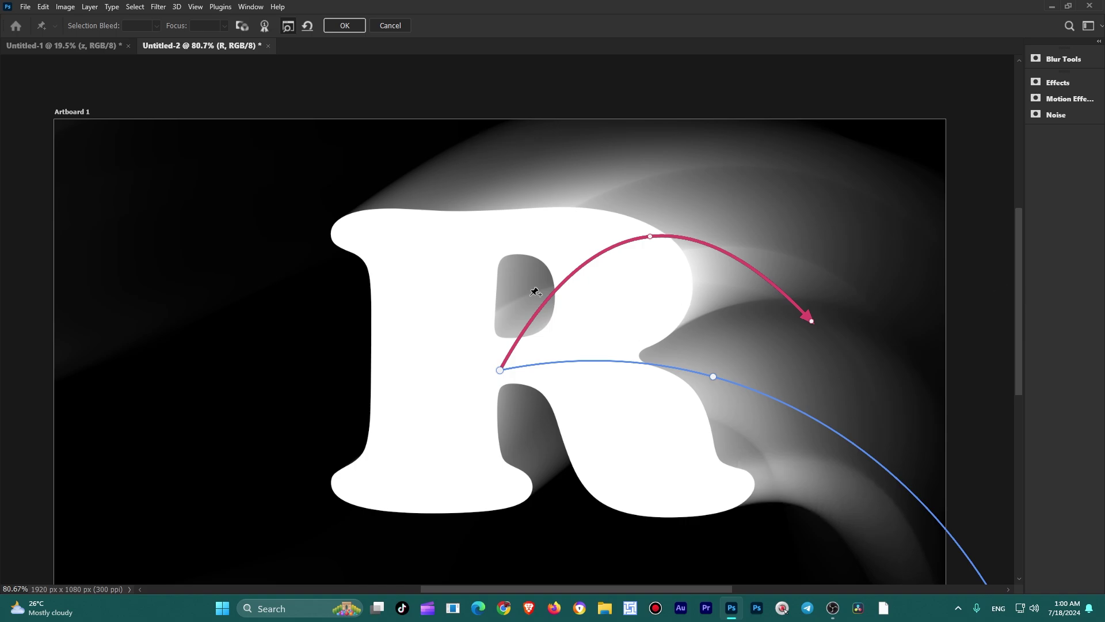
pyautogui.scroll(-3, 668, 322)
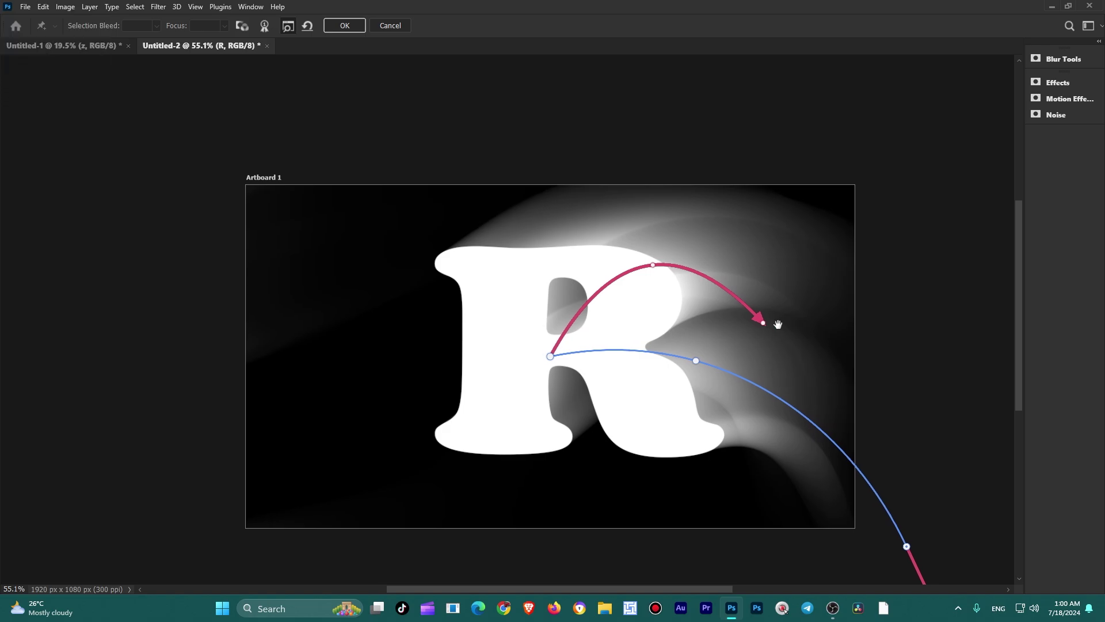
pyautogui.moveTo(762, 330); pyautogui.dragTo(583, 237)
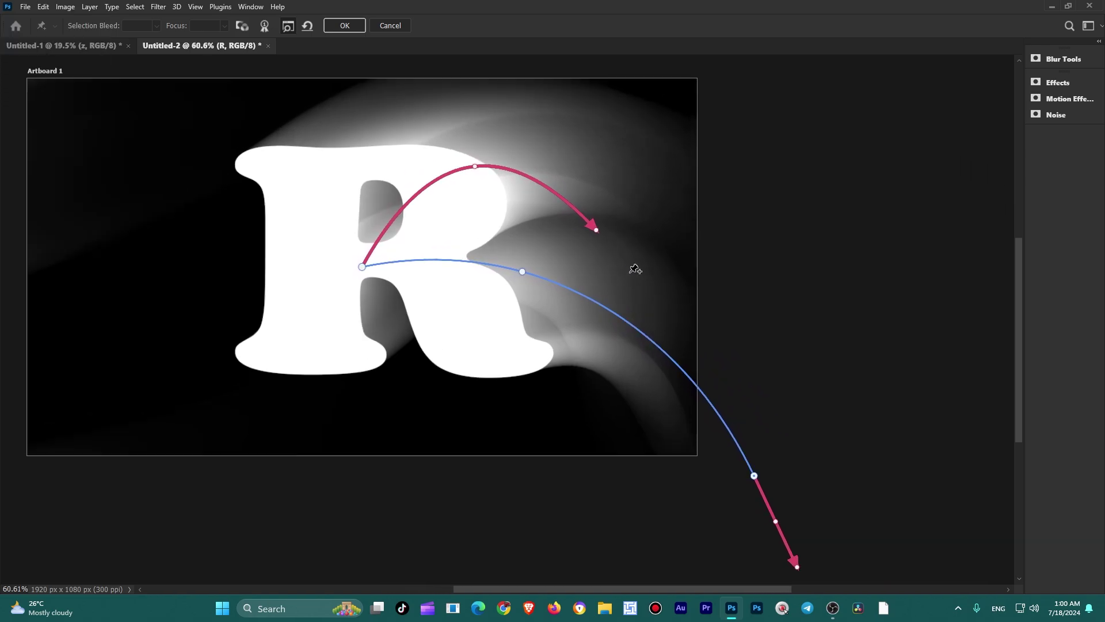
pyautogui.scroll(2, 634, 265)
pyautogui.scroll(-1, 645, 288)
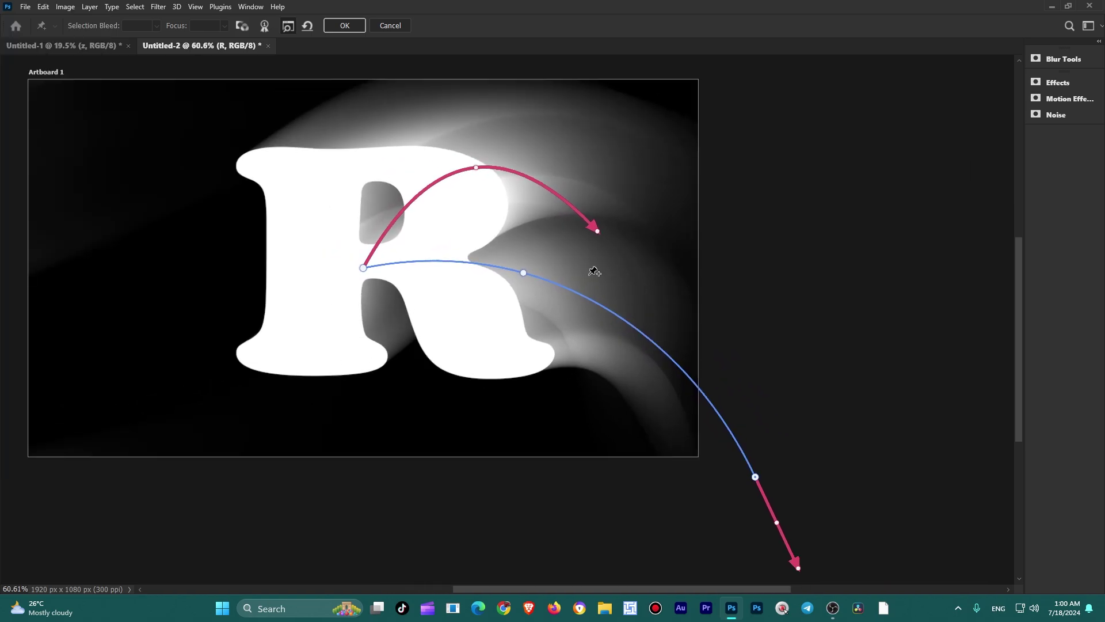
pyautogui.scroll(1, 610, 265)
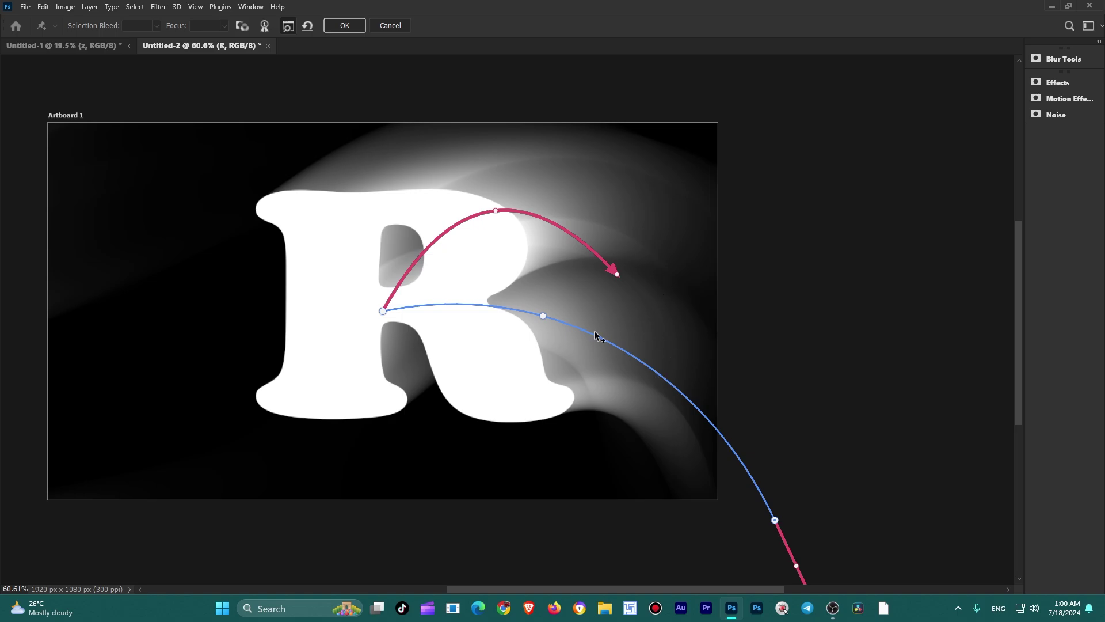
# Bend the upper blur path down and right, then apply the Path Blur
pyautogui.moveTo(495, 211); pyautogui.dragTo(499, 223)
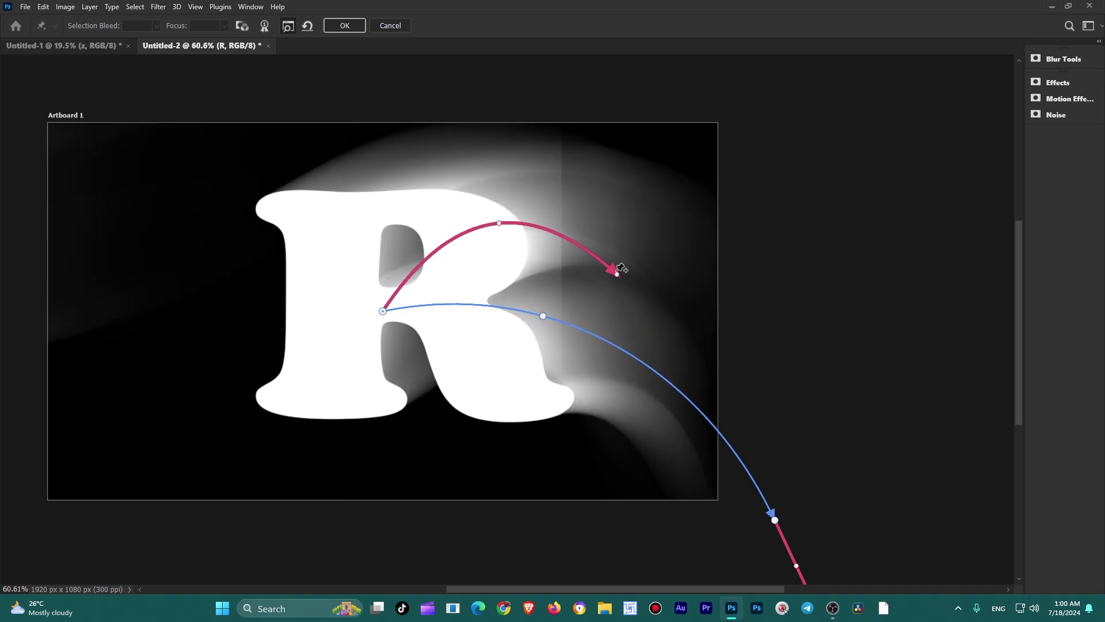
pyautogui.moveTo(627, 286)
pyautogui.mouseDown()
pyautogui.moveTo(685, 366)
pyautogui.moveTo(683, 355)
pyautogui.mouseUp()
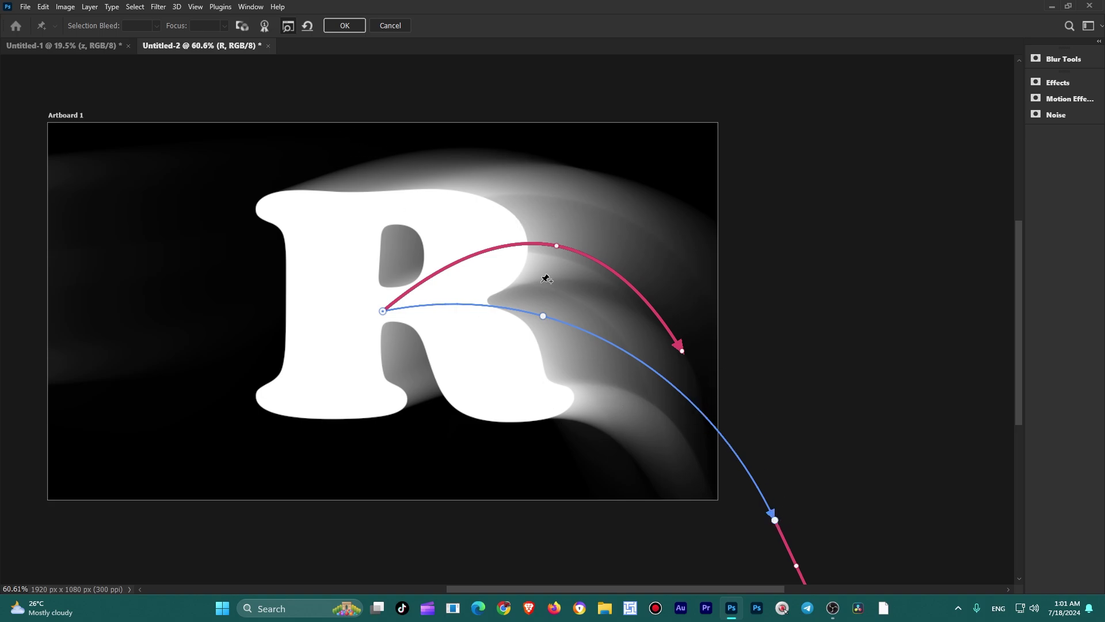
pyautogui.click(344, 26)
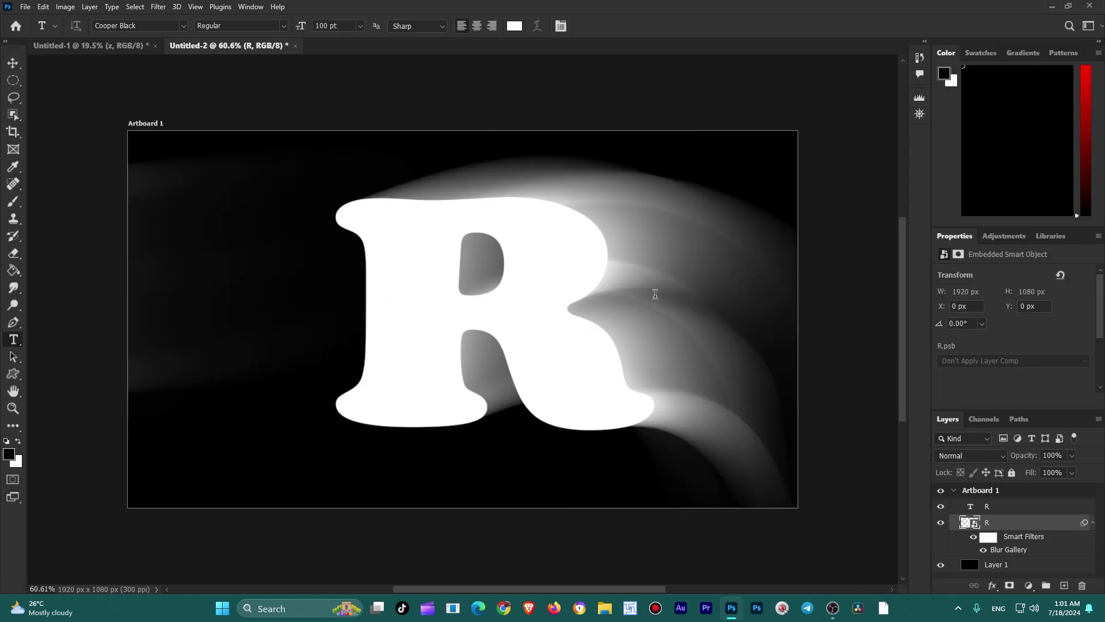
# Switch to the Move tool, pan the canvas, and select the upper R type layer
pyautogui.press('v')
pyautogui.hscroll(2, 638, 310)
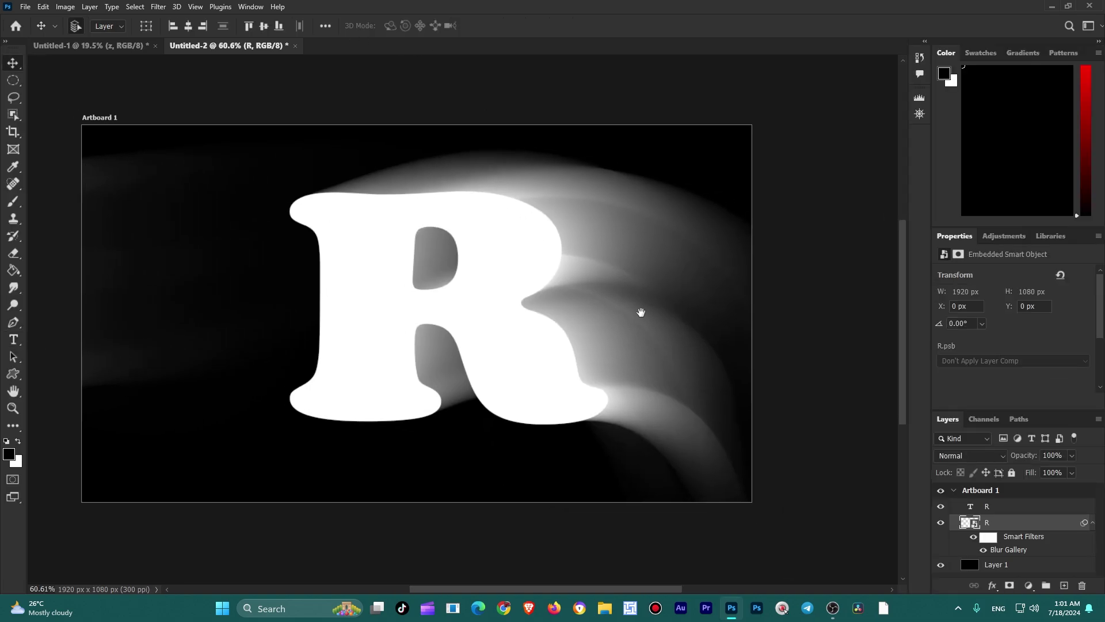
pyautogui.scroll(1, 653, 325)
pyautogui.hscroll(2, 641, 328)
pyautogui.scroll(-2, 691, 380)
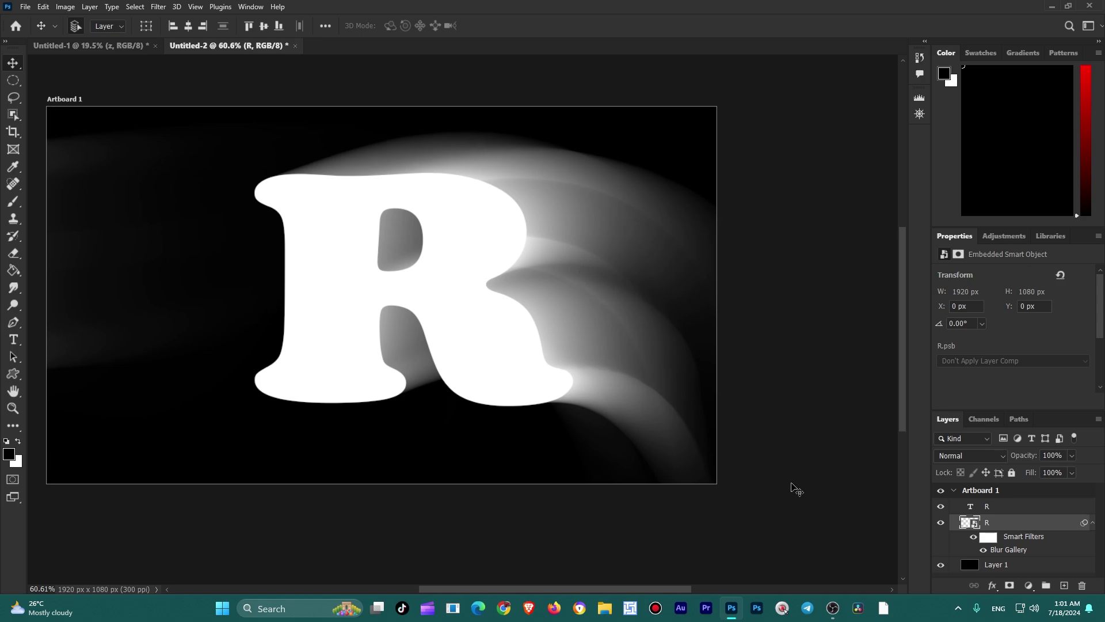
pyautogui.click(1004, 512)
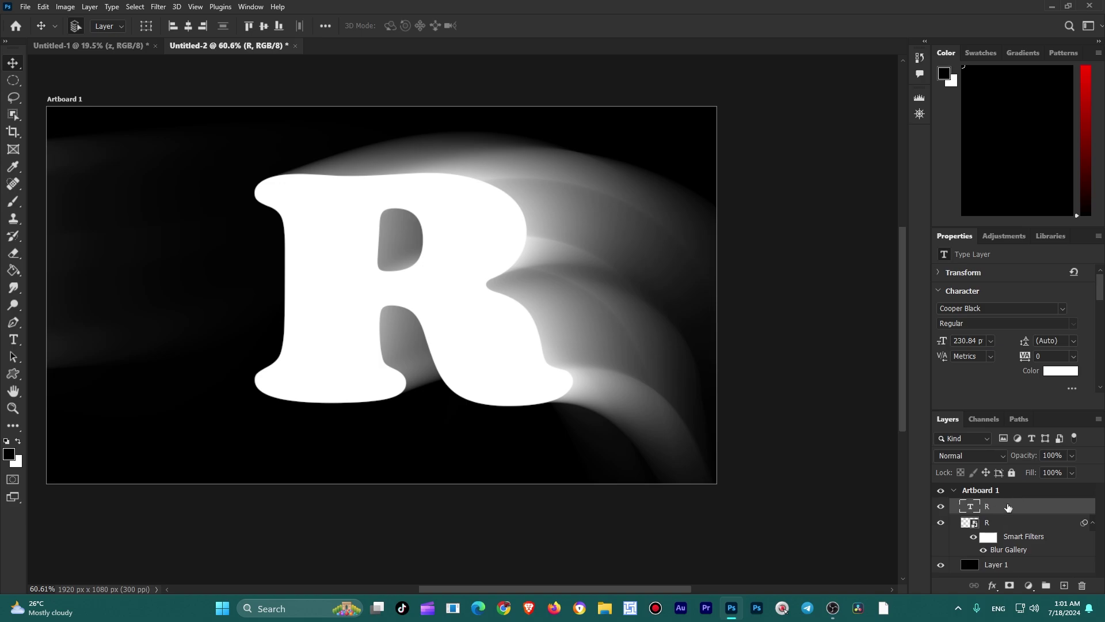
pyautogui.rightClick(1007, 507)
# Add a grey (9a9898) Multiply Color Overlay to the R in Blending Options
pyautogui.click(906, 69)
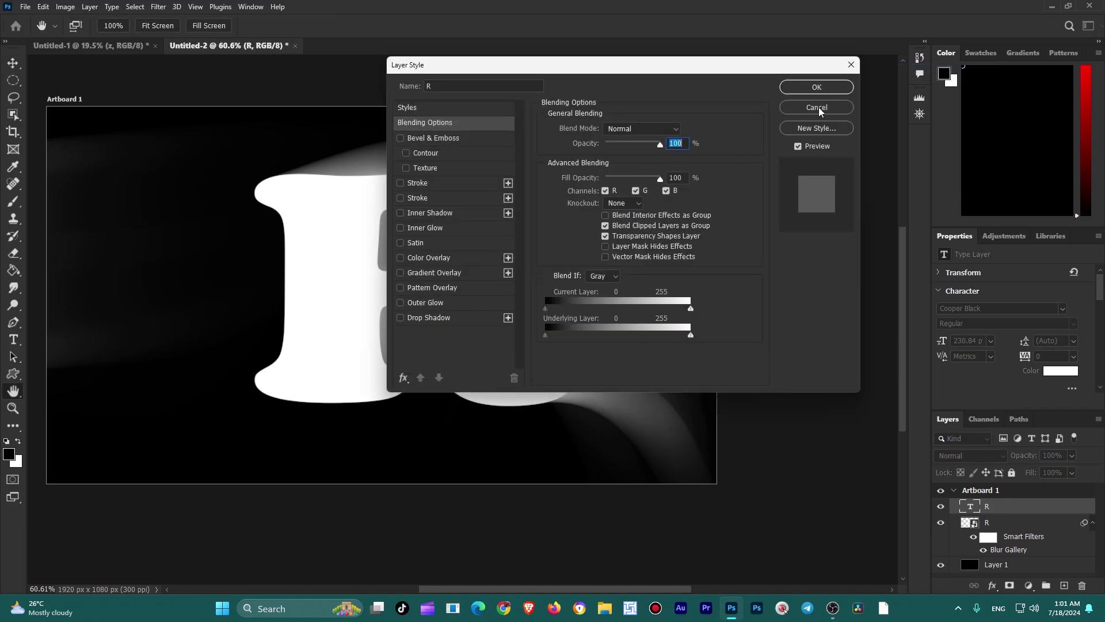
pyautogui.moveTo(486, 67); pyautogui.dragTo(718, 118)
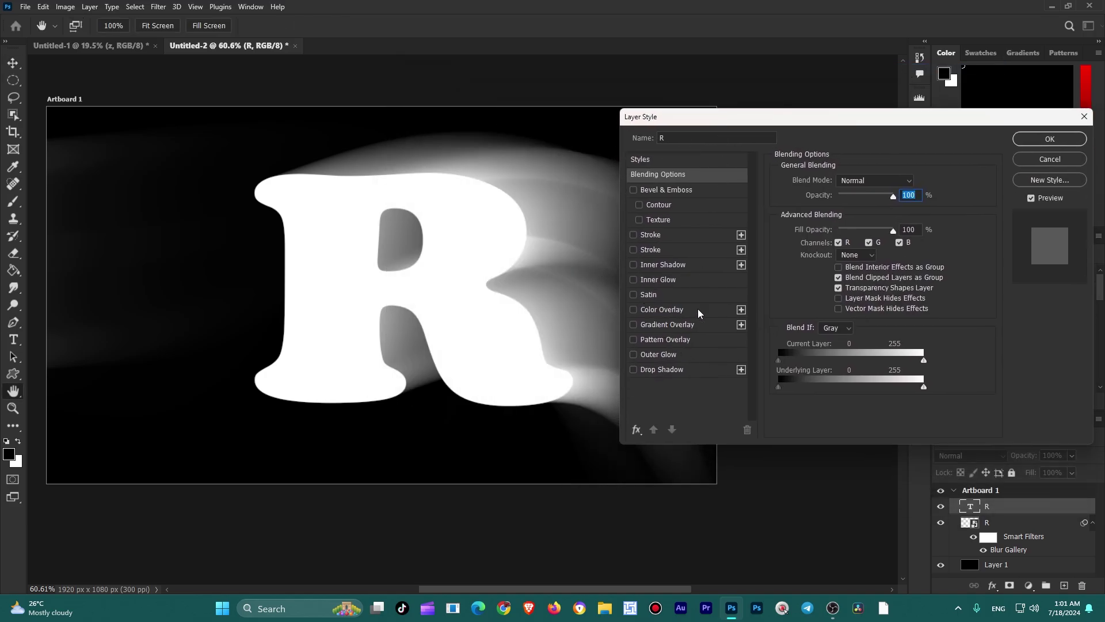
pyautogui.click(679, 312)
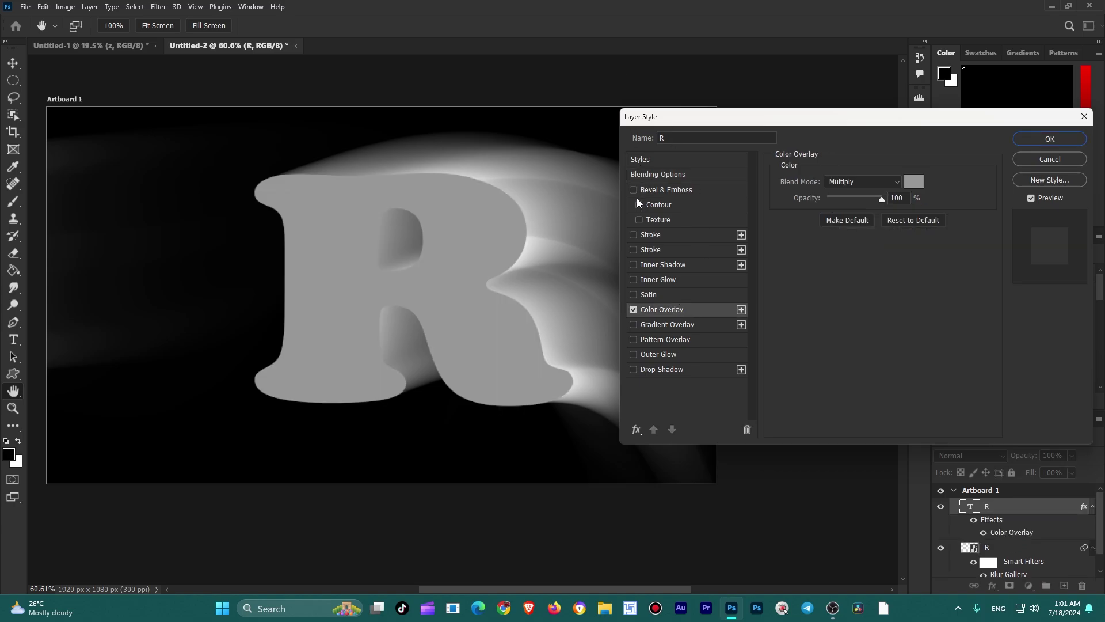
pyautogui.click(907, 183)
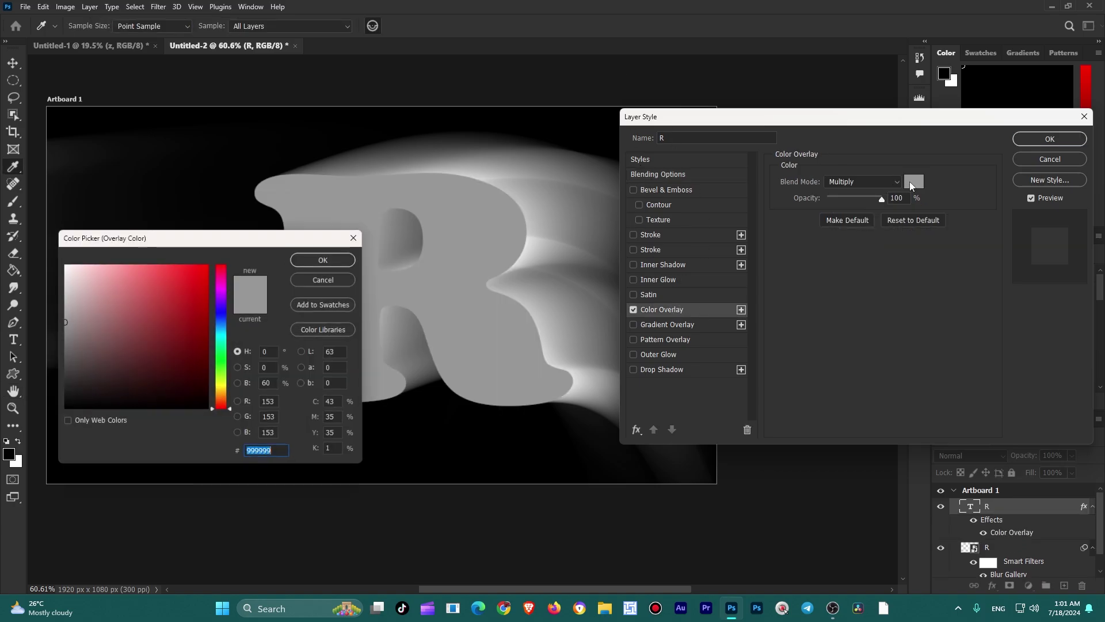
pyautogui.click(68, 323)
pyautogui.moveTo(183, 234); pyautogui.dragTo(750, 150)
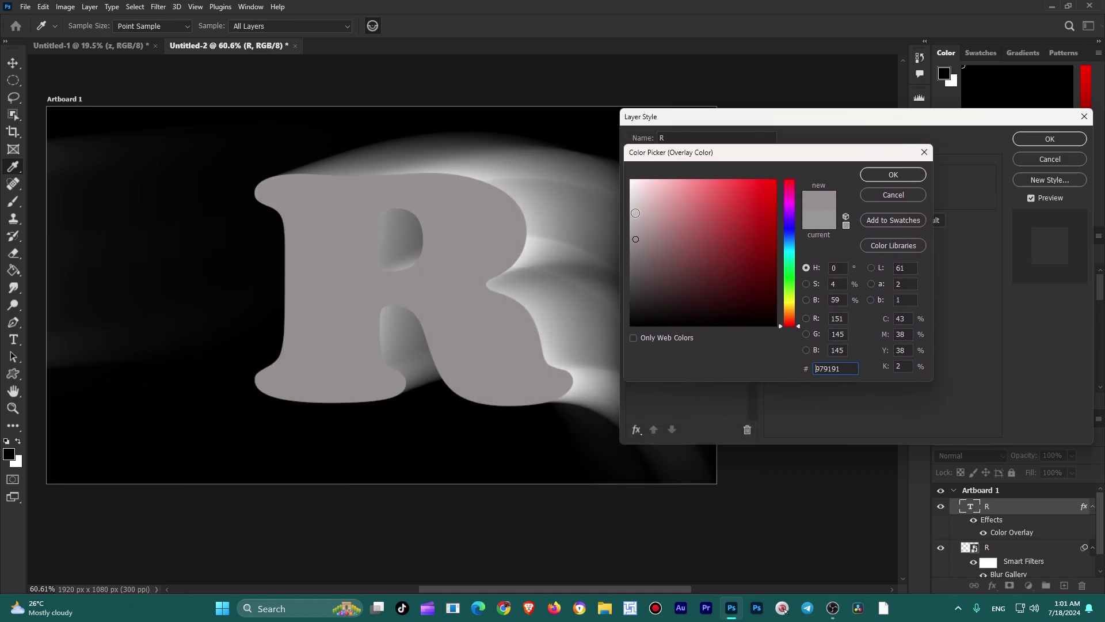
pyautogui.click(638, 218)
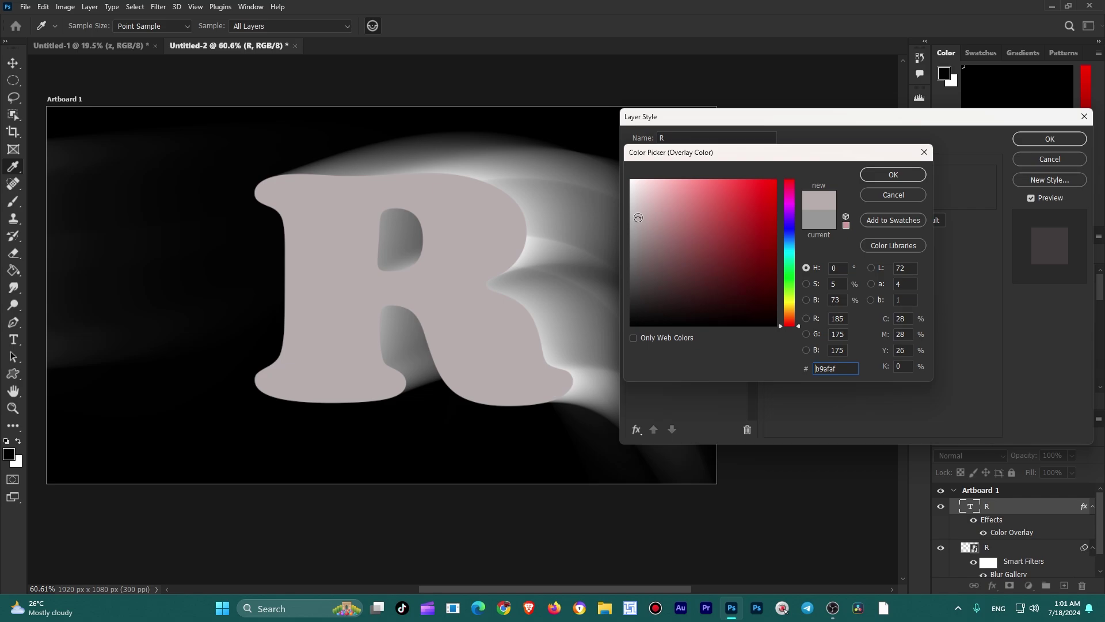
pyautogui.moveTo(637, 218)
pyautogui.mouseDown()
pyautogui.moveTo(638, 203)
pyautogui.moveTo(635, 255)
pyautogui.moveTo(632, 236)
pyautogui.mouseUp()
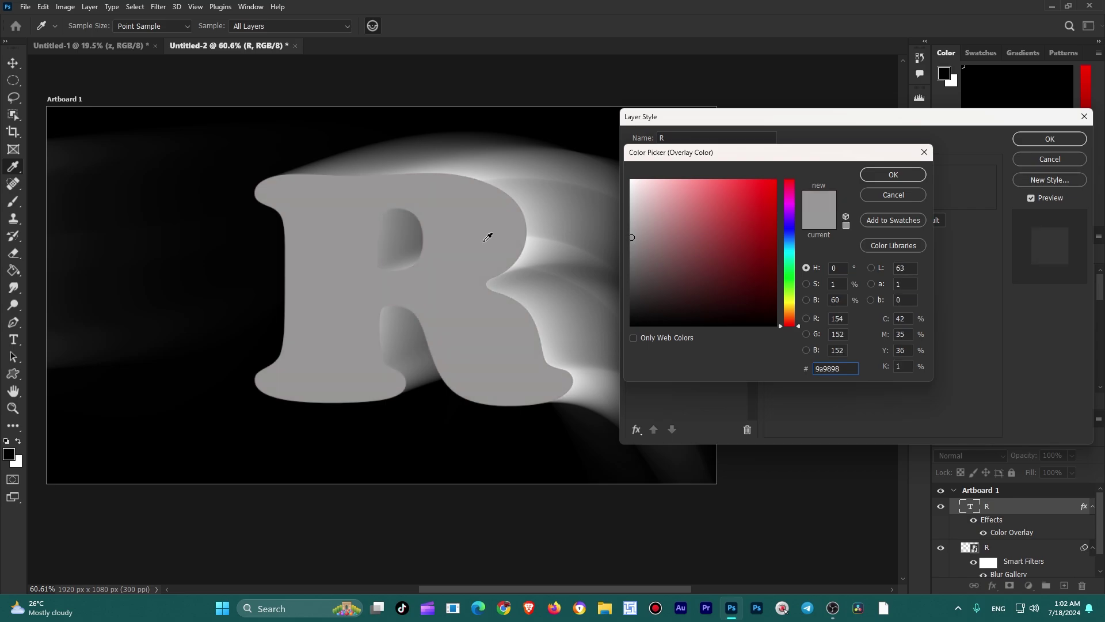
pyautogui.click(898, 176)
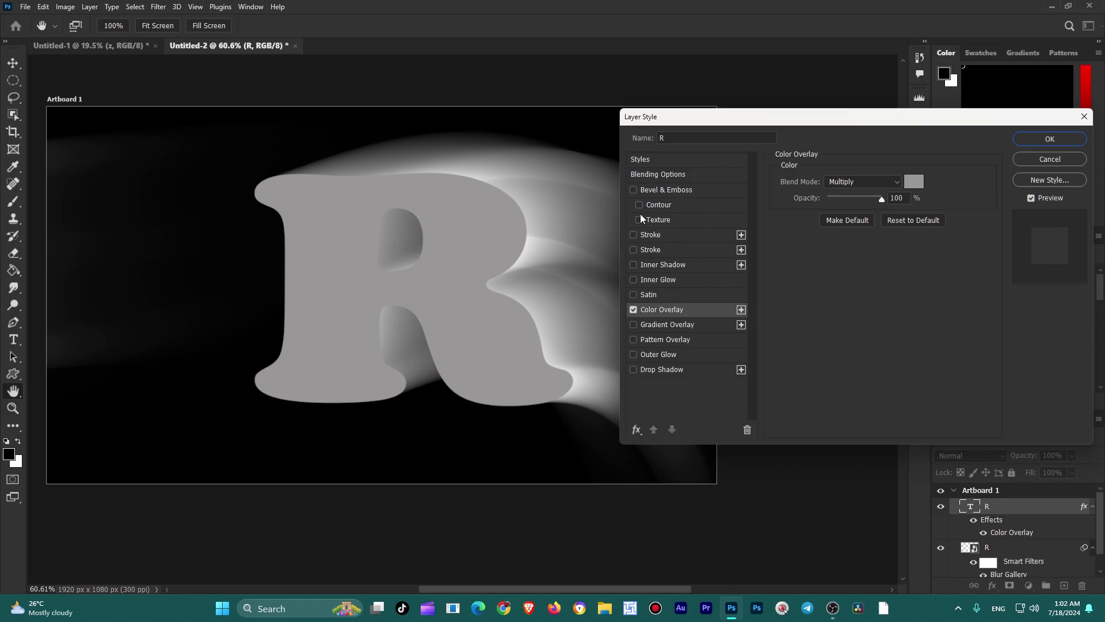
# Set Bevel & Emboss to Emboss with Depth 2, Size 125, Soften 9, and enable Stroke
pyautogui.click(661, 187)
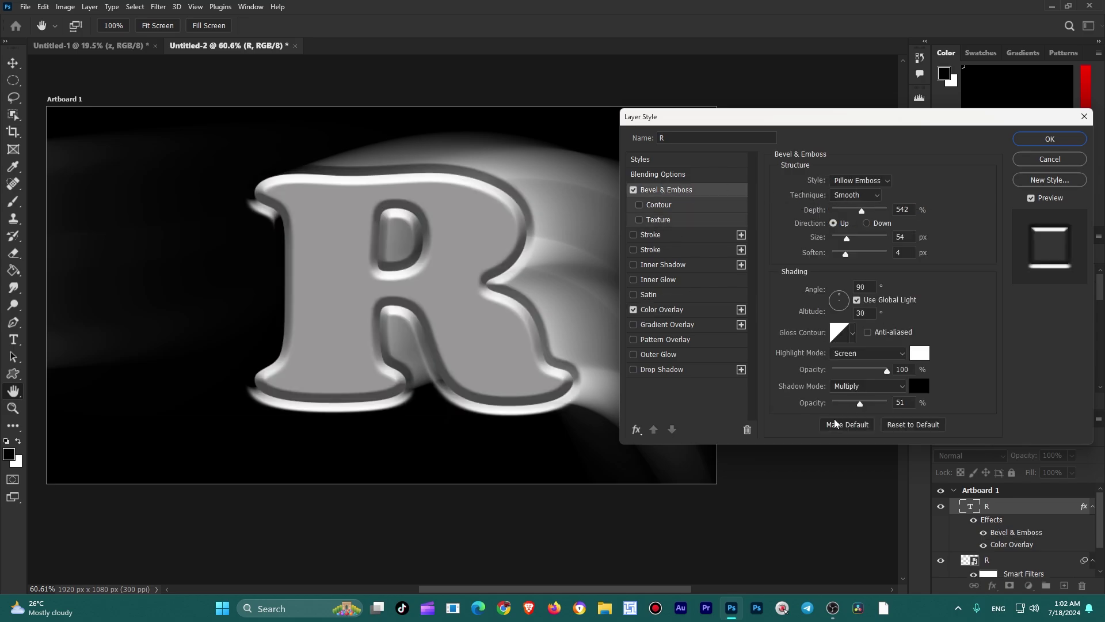
pyautogui.click(909, 426)
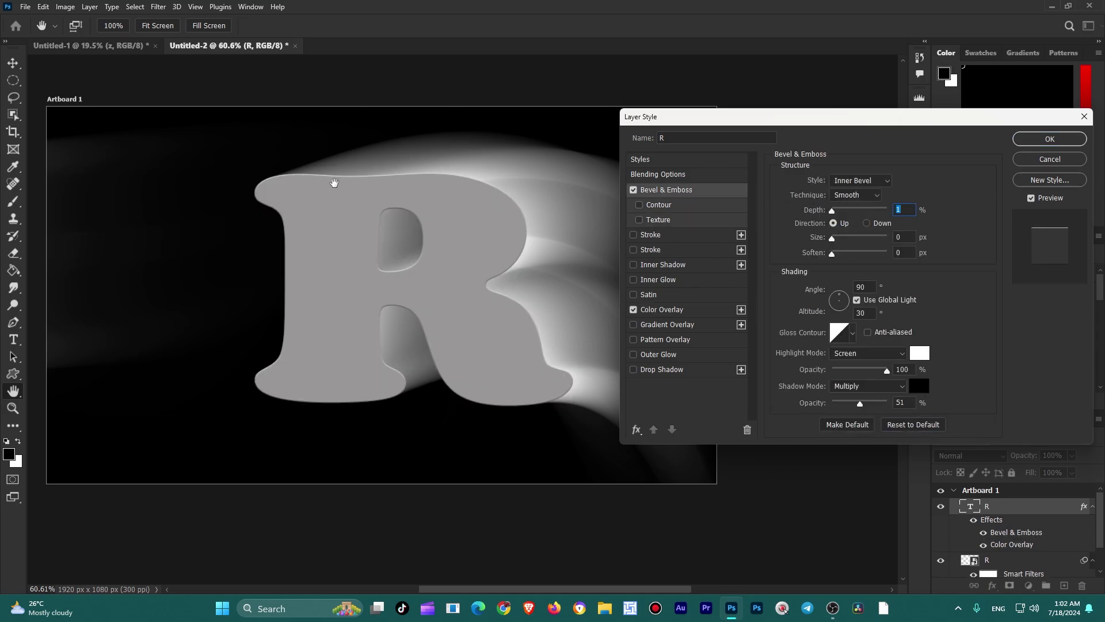
pyautogui.click(875, 183)
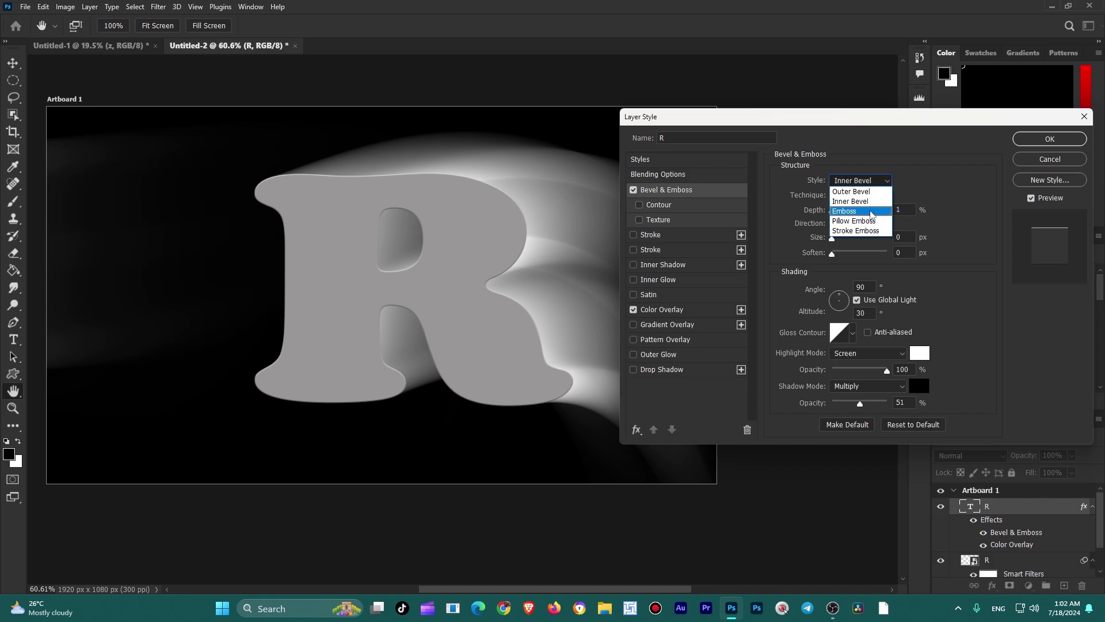
pyautogui.click(861, 211)
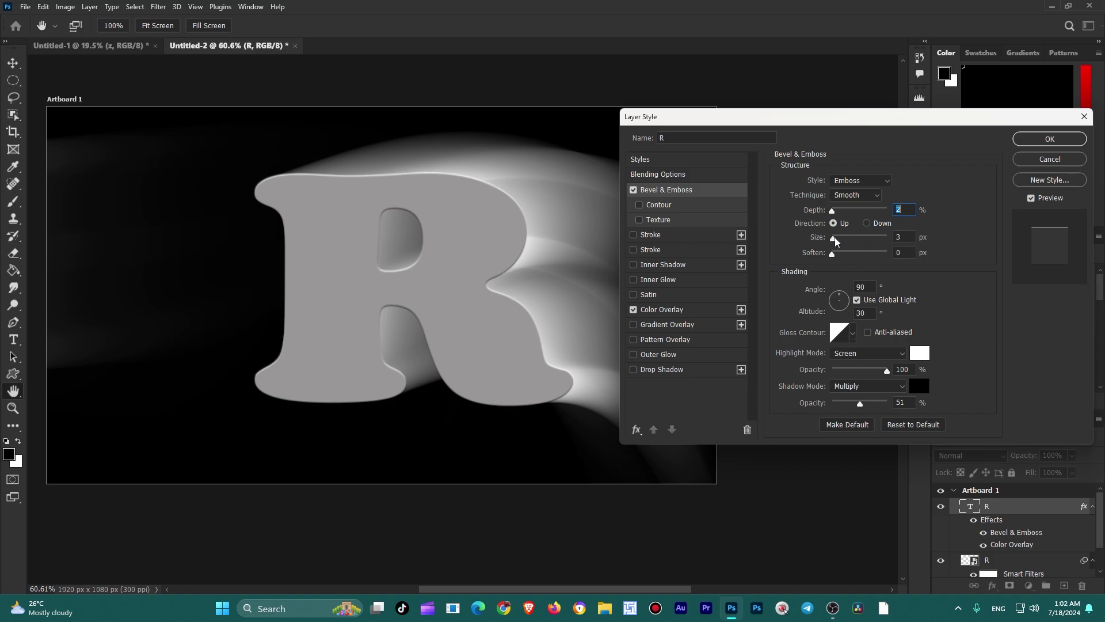
pyautogui.moveTo(832, 238)
pyautogui.mouseDown()
pyautogui.moveTo(863, 244)
pyautogui.moveTo(863, 259)
pyautogui.mouseUp()
pyautogui.press('Tab')
pyautogui.write('9')
pyautogui.press('Tab')
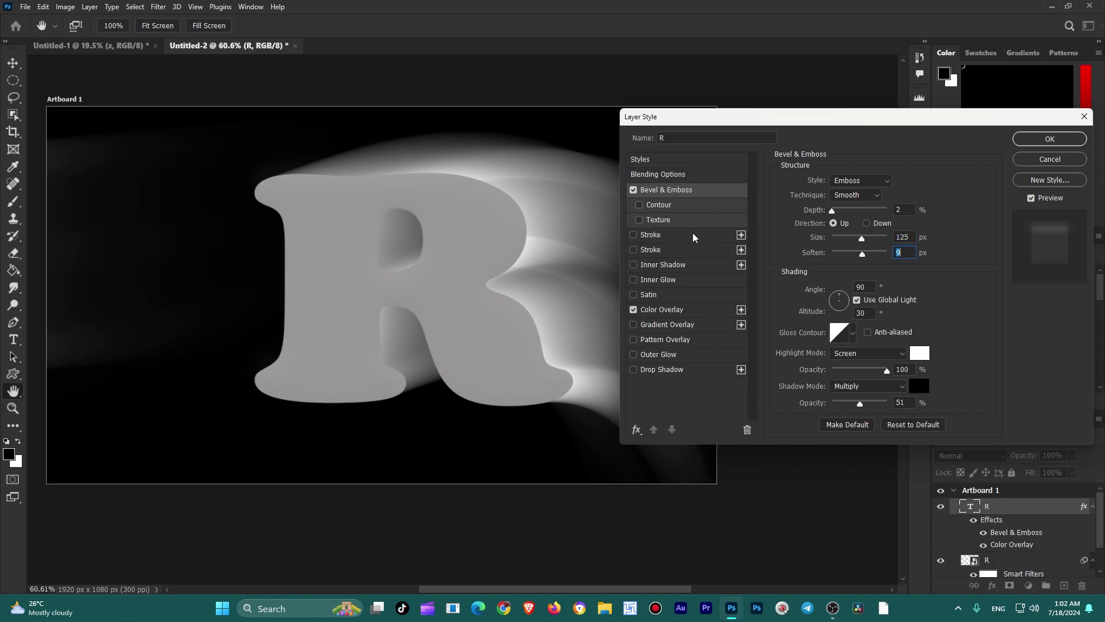
pyautogui.click(674, 235)
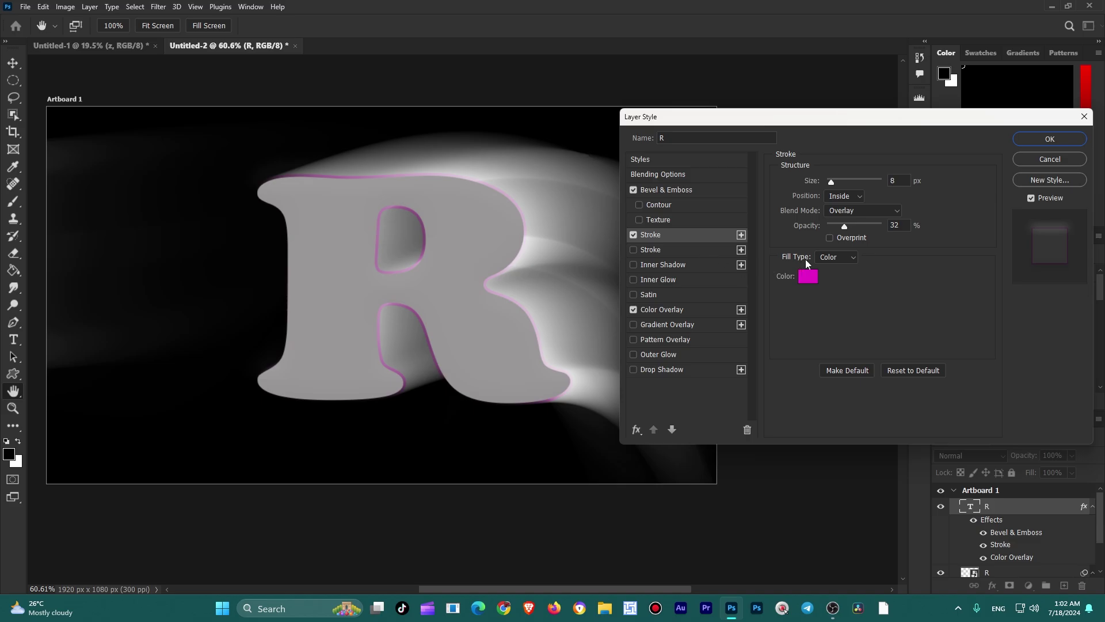
# Start recolouring the R's pink stroke by picking a web-safe grey
pyautogui.click(808, 276)
pyautogui.click(637, 184)
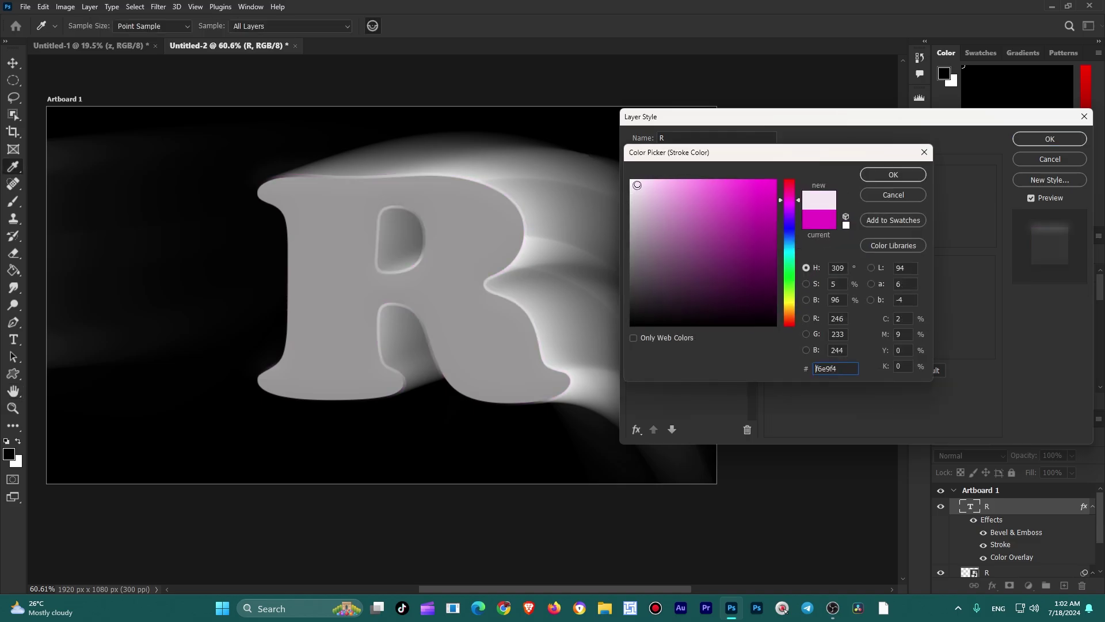
pyautogui.moveTo(637, 185); pyautogui.dragTo(632, 221)
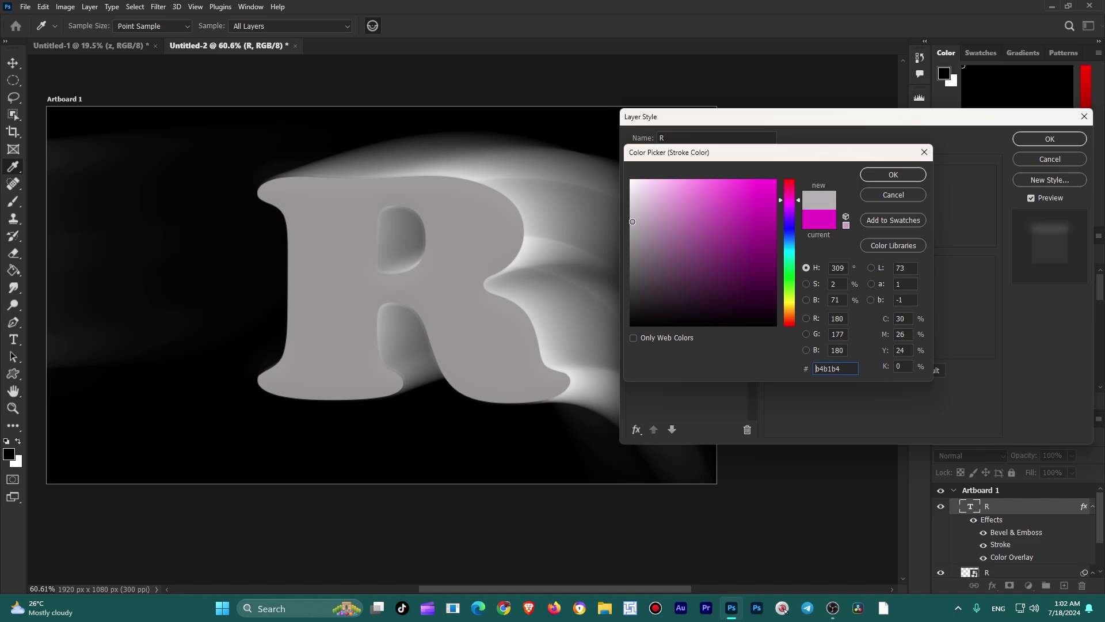
pyautogui.click(657, 338)
pyautogui.click(652, 230)
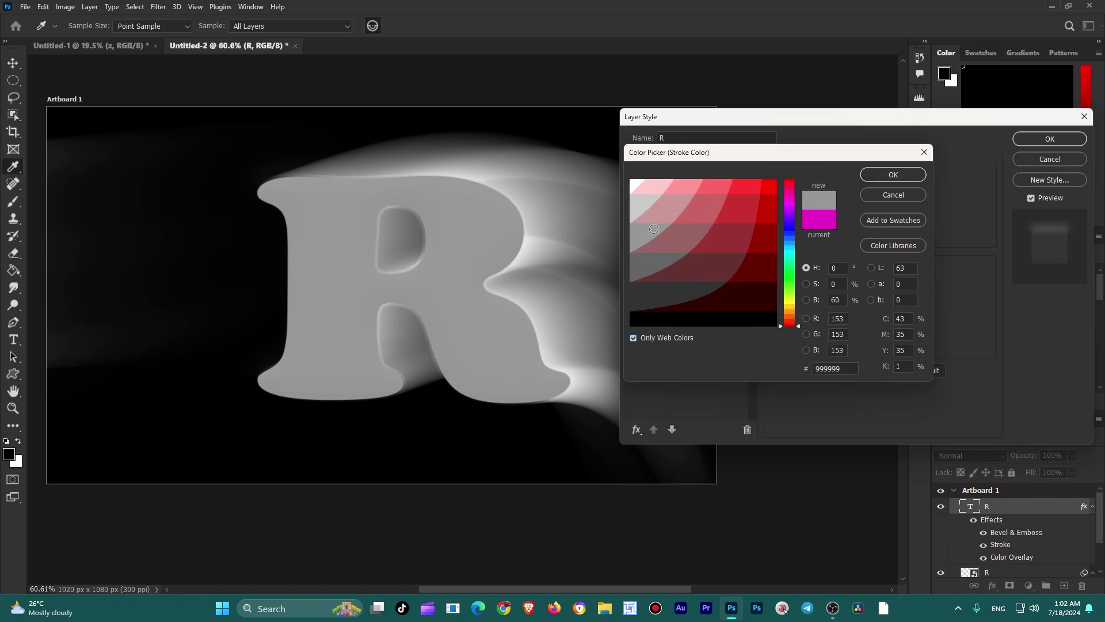
pyautogui.click(639, 208)
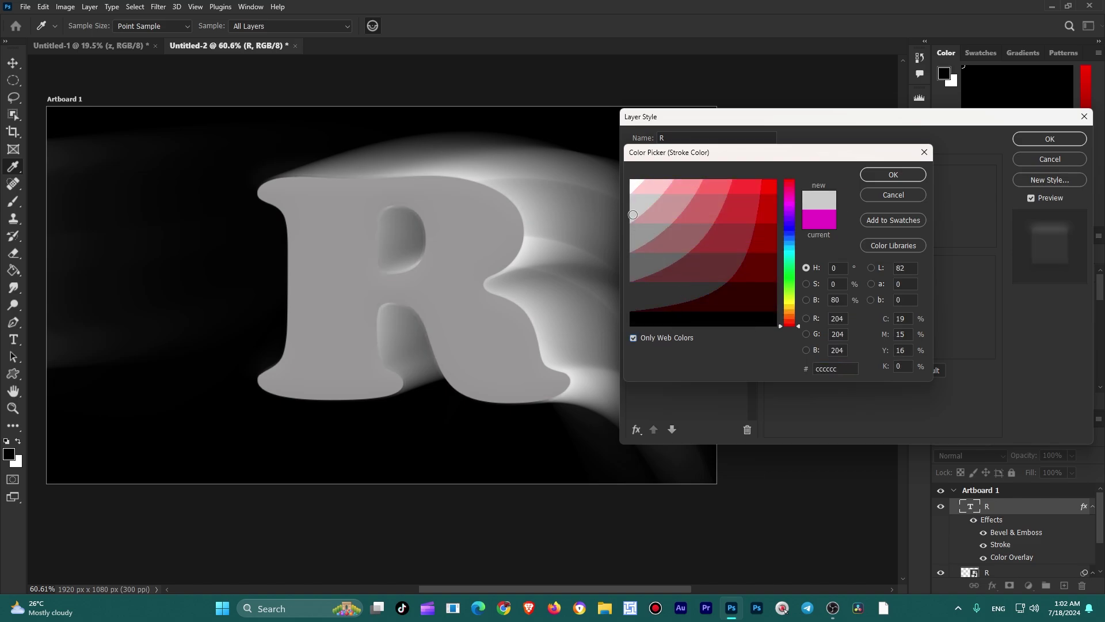
pyautogui.moveTo(639, 208); pyautogui.dragTo(643, 199)
# Settle the stroke on light grey cccccc, thicken it, and apply the layer style
pyautogui.click(634, 234)
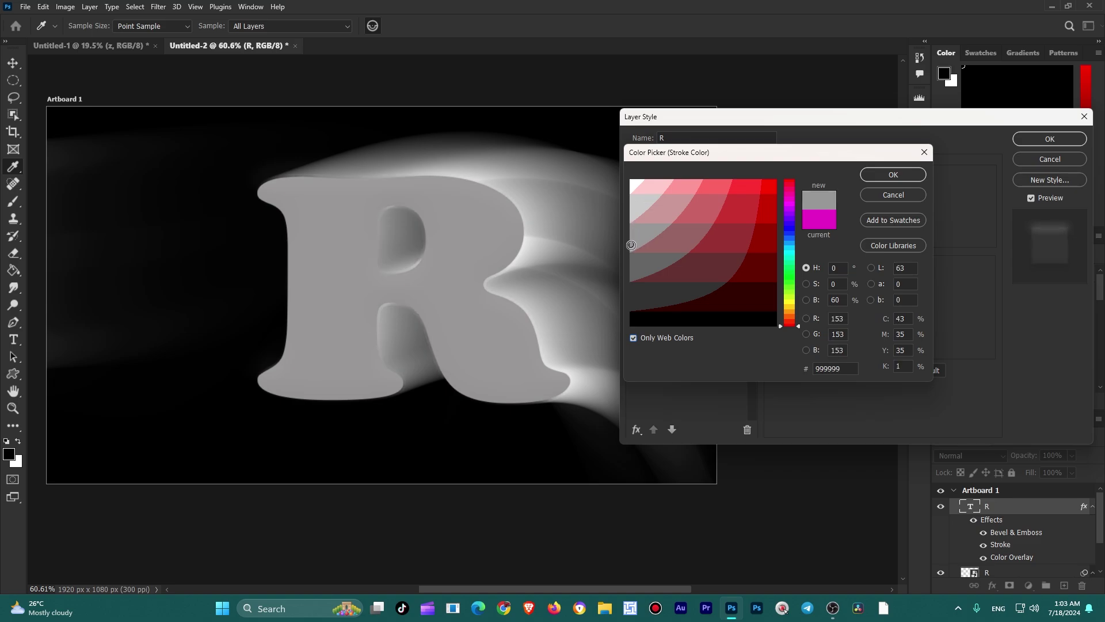
pyautogui.moveTo(637, 235); pyautogui.dragTo(639, 240)
pyautogui.moveTo(635, 201); pyautogui.dragTo(636, 209)
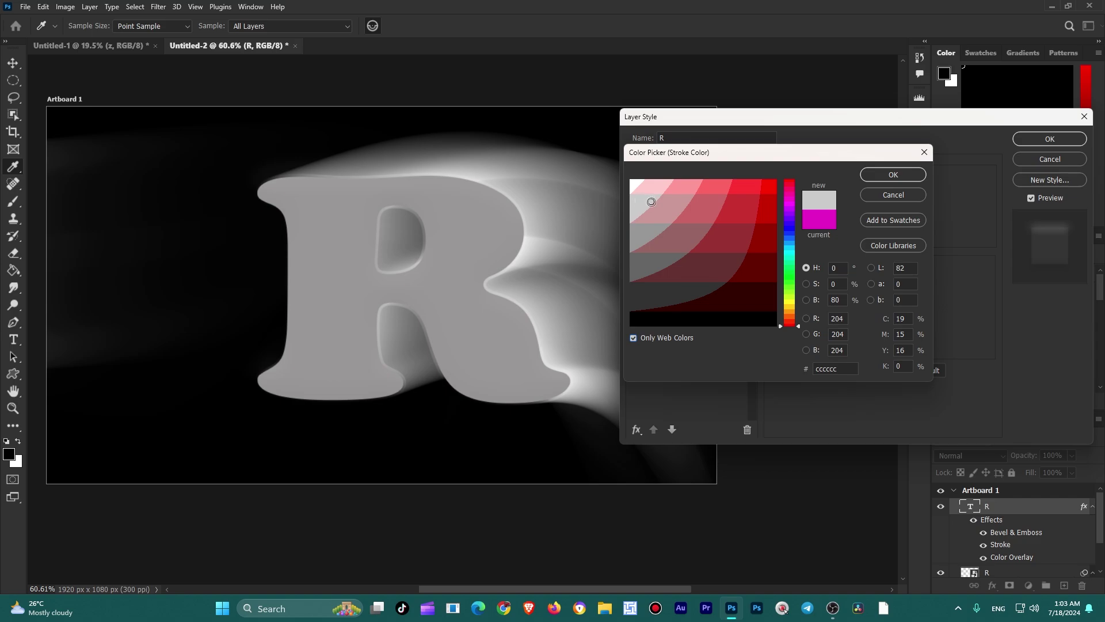
pyautogui.click(908, 175)
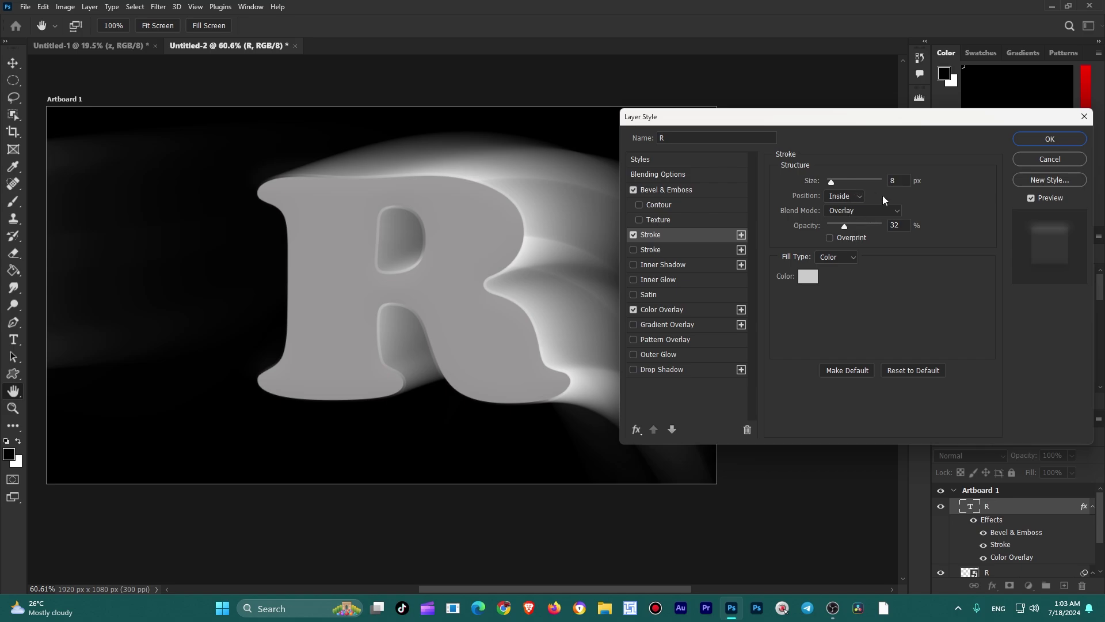
pyautogui.moveTo(830, 182); pyautogui.dragTo(831, 185)
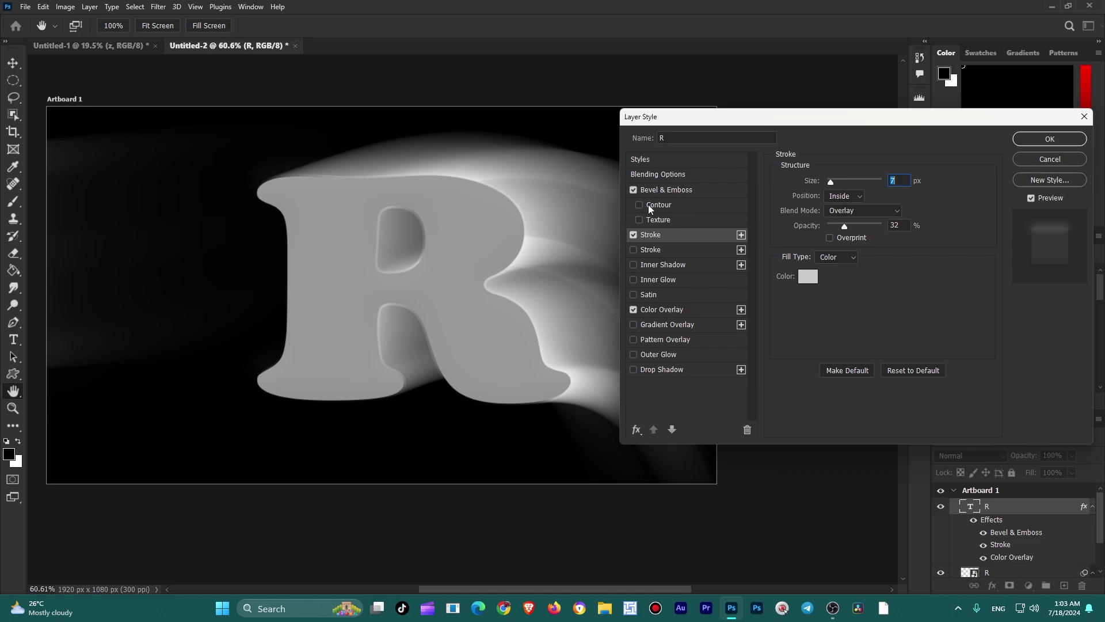
pyautogui.click(1049, 140)
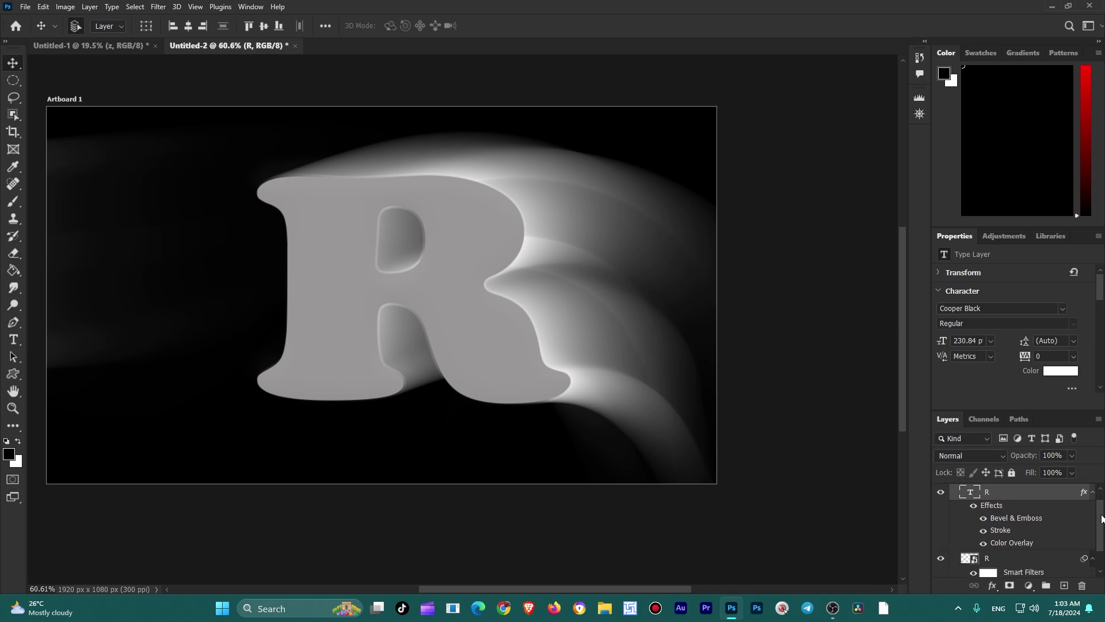
# Add a Gradient Map adjustment layer and bring up its Gradient Editor
pyautogui.moveTo(1098, 511); pyautogui.dragTo(1098, 513)
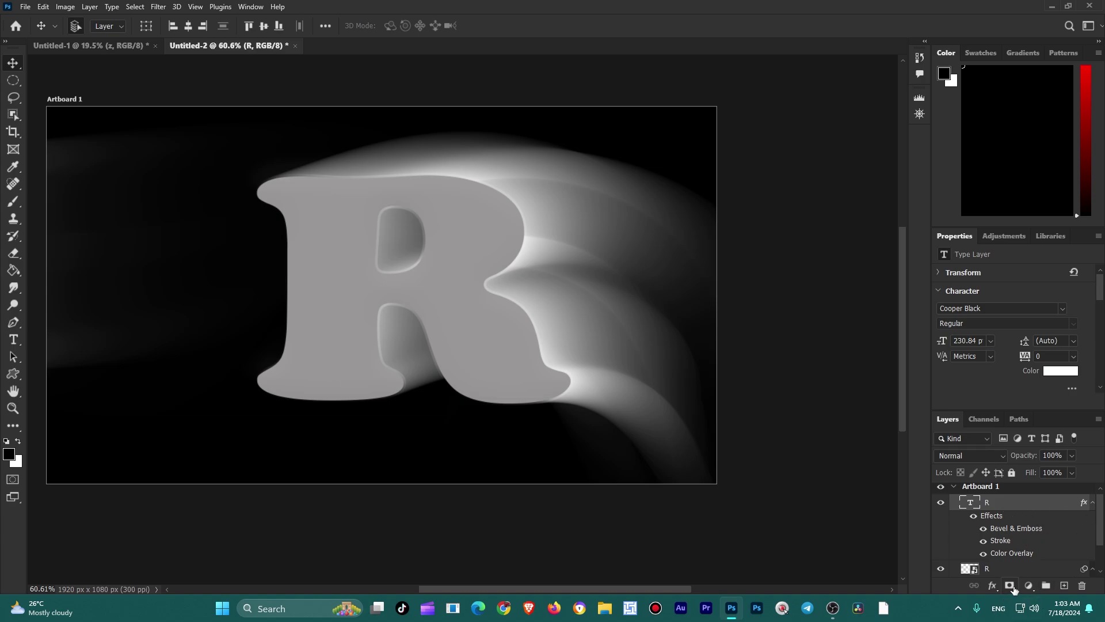
pyautogui.click(1030, 585)
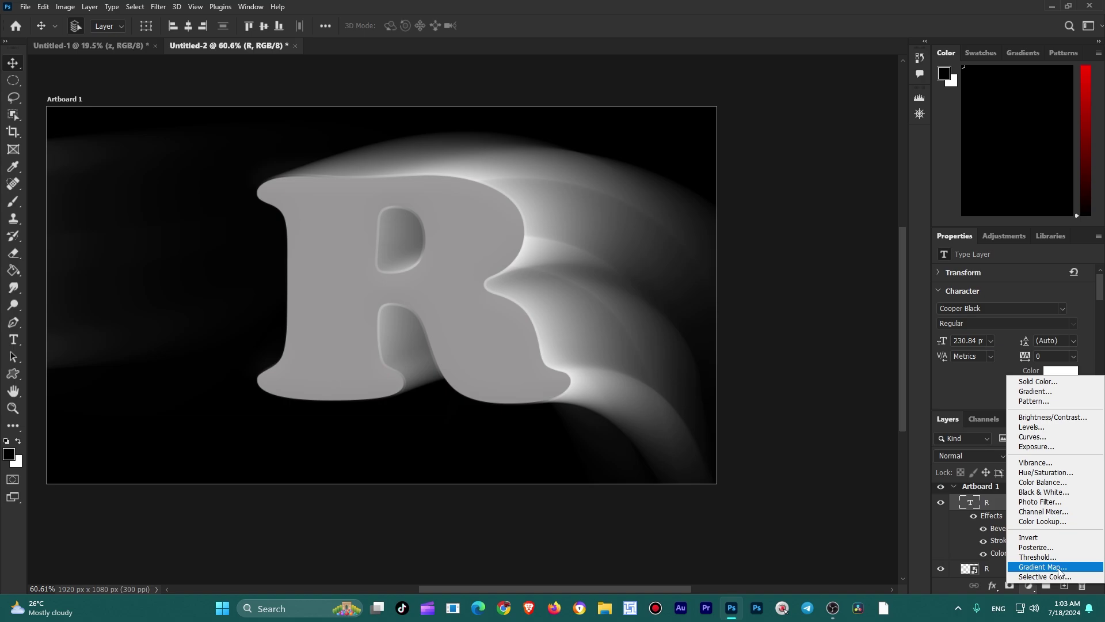
pyautogui.click(1061, 569)
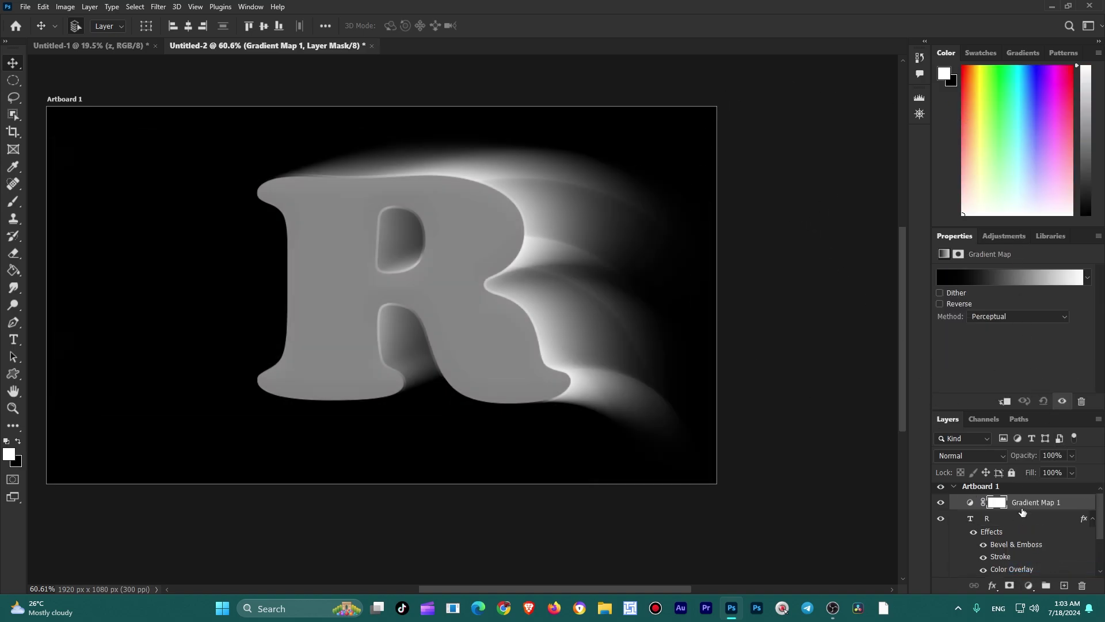
pyautogui.click(1088, 280)
pyautogui.click(1060, 282)
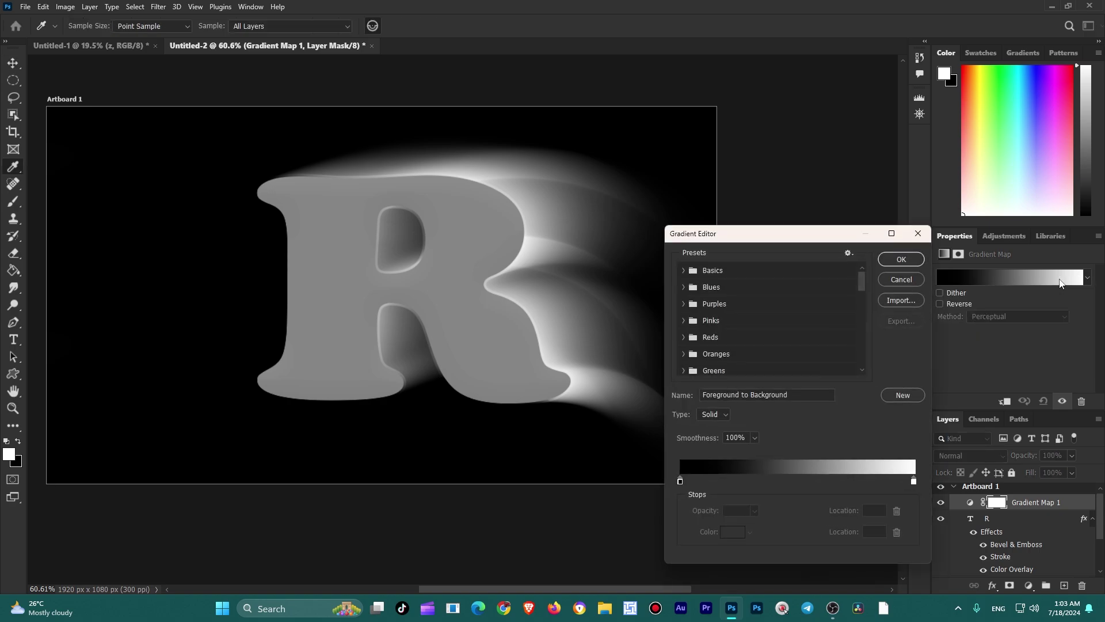
# Set the gradient's dark stop to teal 04647f
pyautogui.click(680, 481)
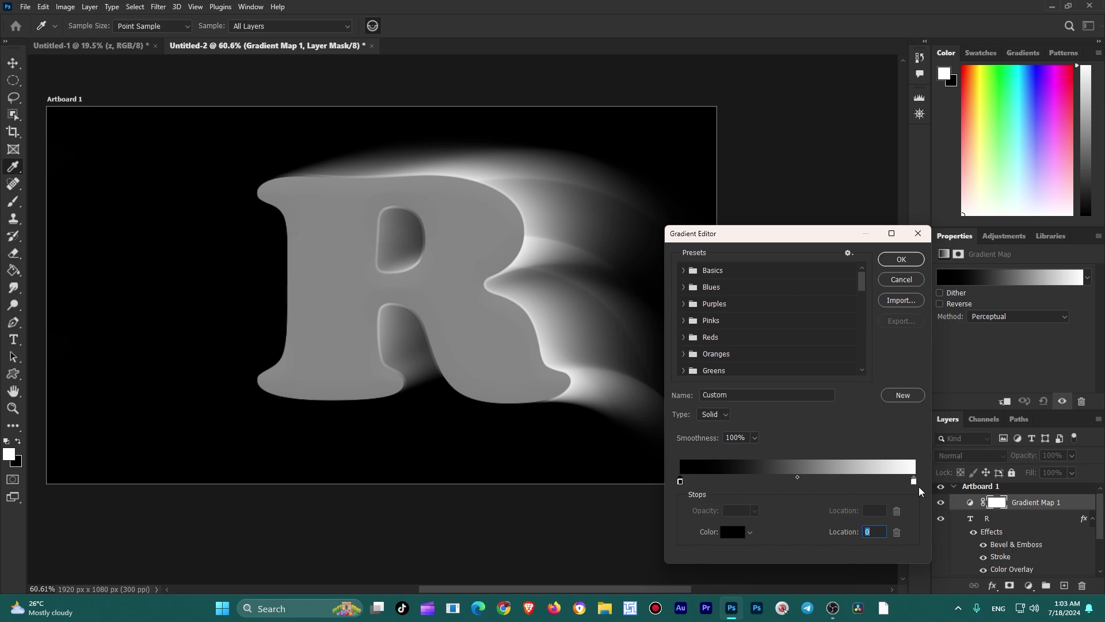
pyautogui.click(734, 531)
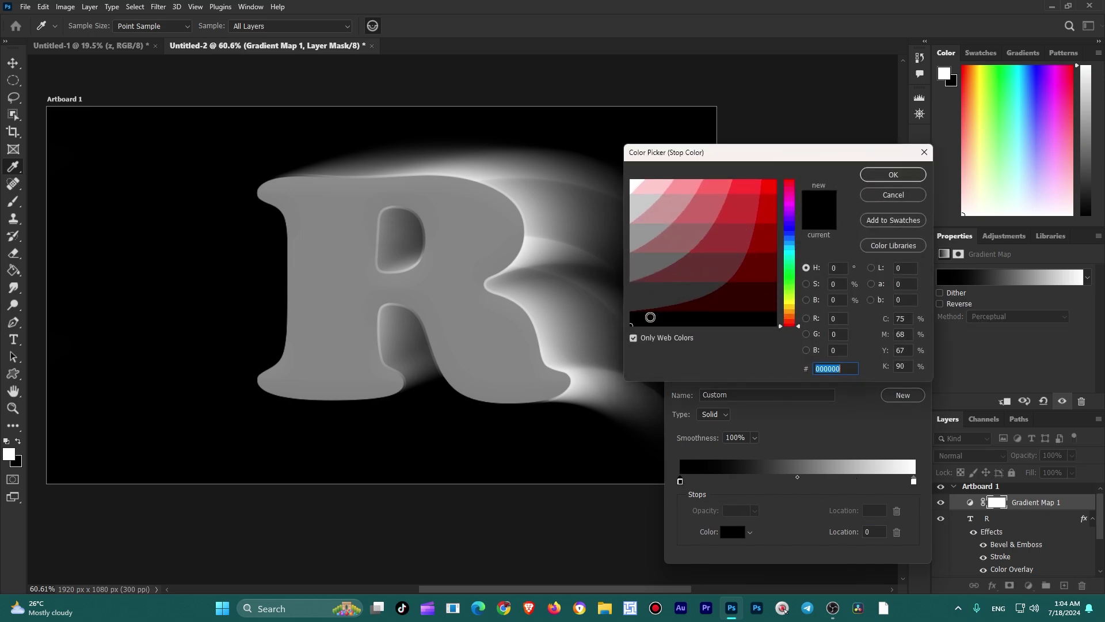
pyautogui.click(634, 338)
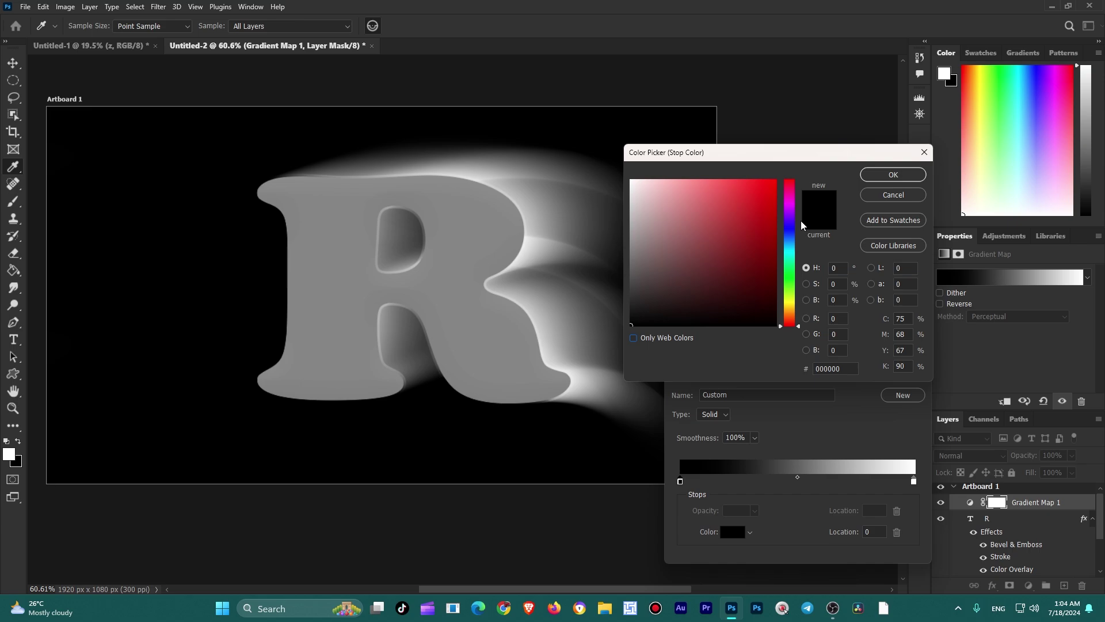
pyautogui.click(791, 249)
pyautogui.moveTo(776, 208)
pyautogui.mouseDown()
pyautogui.moveTo(772, 186)
pyautogui.moveTo(758, 250)
pyautogui.moveTo(770, 258)
pyautogui.mouseUp()
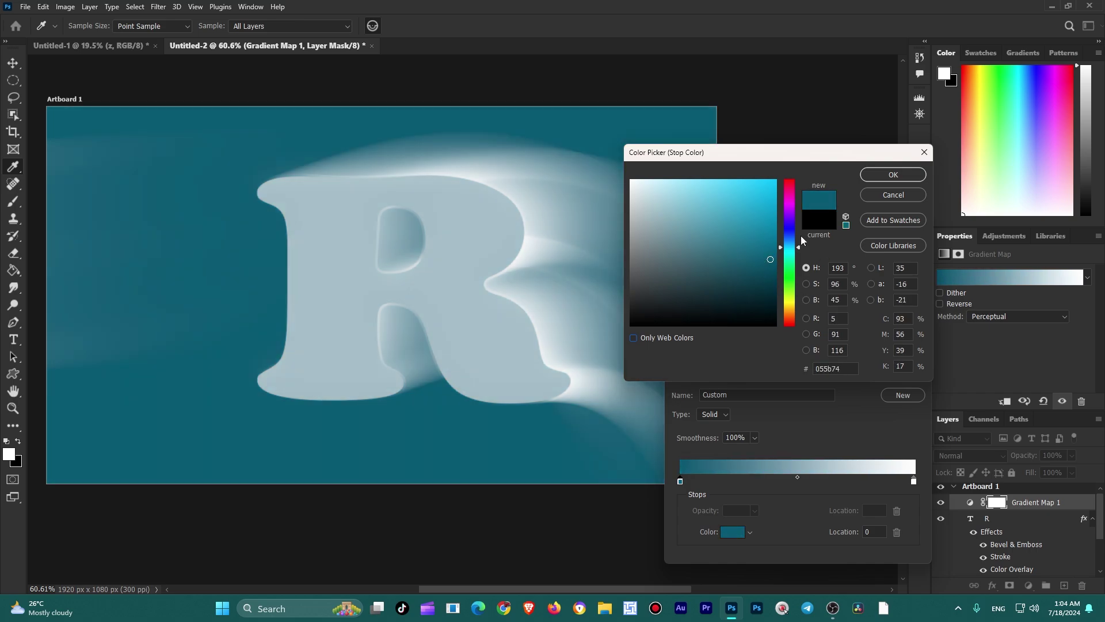
pyautogui.click(768, 263)
pyautogui.moveTo(768, 262); pyautogui.dragTo(772, 252)
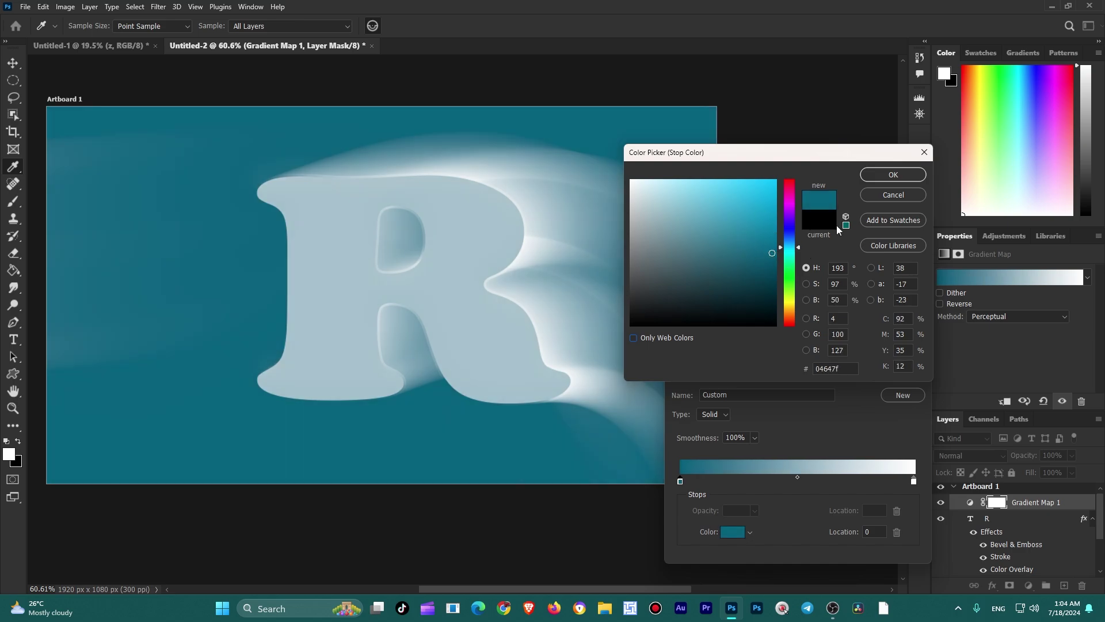
pyautogui.click(893, 174)
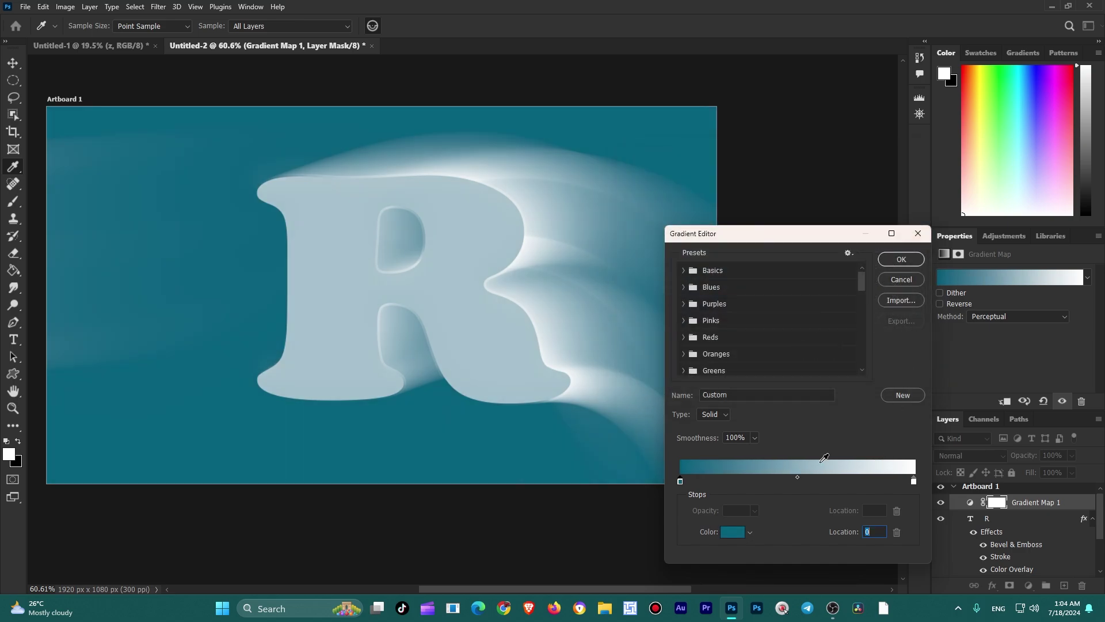
# Select the gradient's light stop and try colours from red through blue to teal
pyautogui.click(914, 481)
pyautogui.click(729, 532)
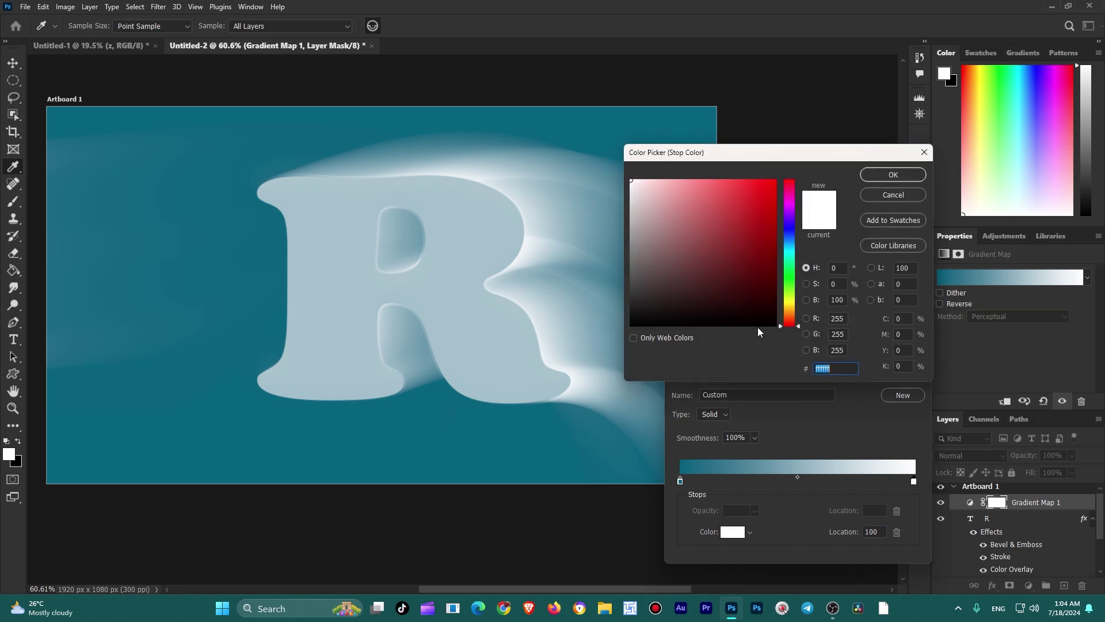
pyautogui.click(768, 193)
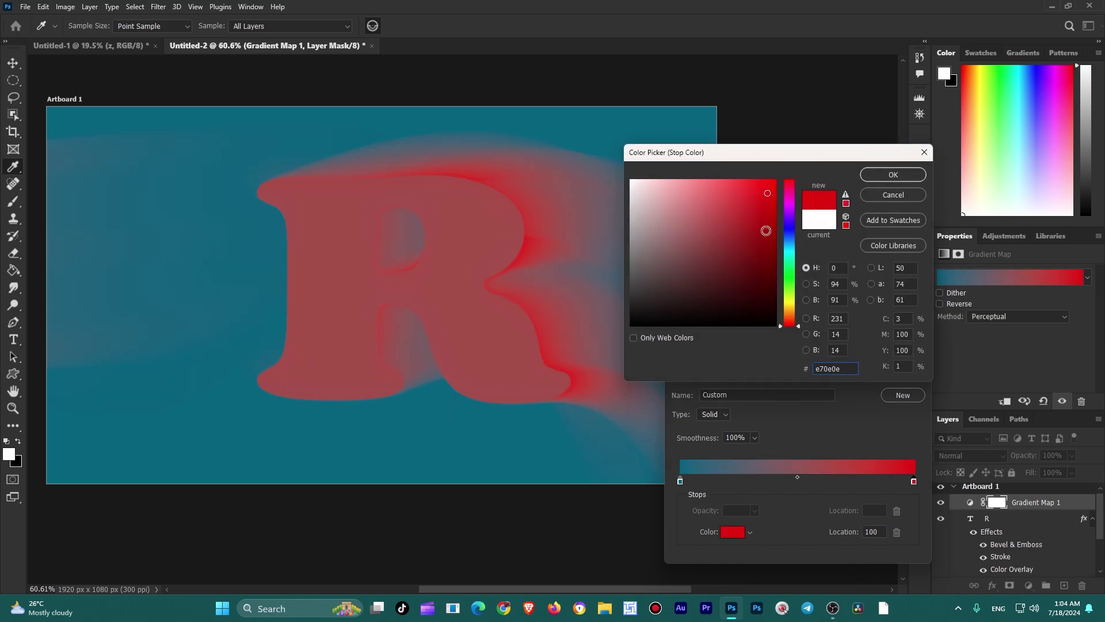
pyautogui.click(789, 248)
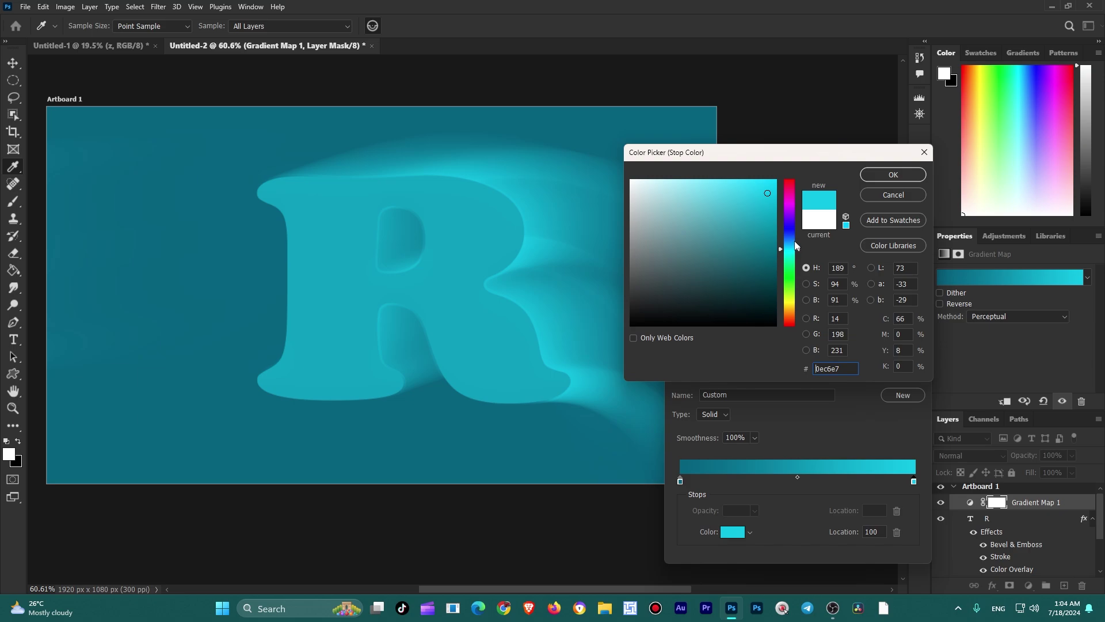
pyautogui.click(791, 239)
pyautogui.click(792, 245)
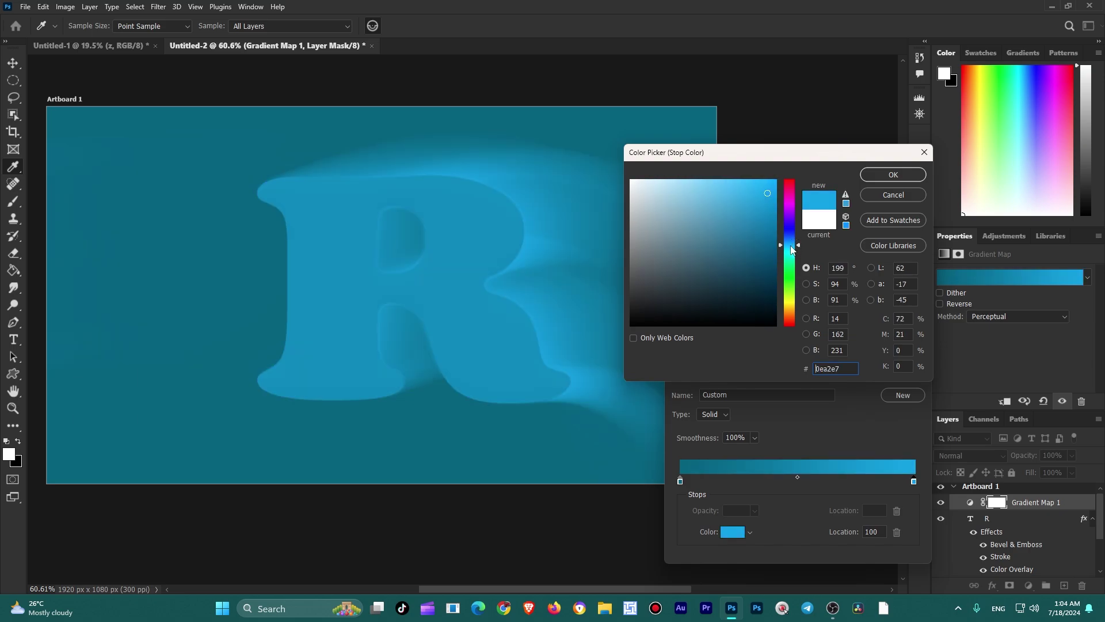
pyautogui.click(790, 256)
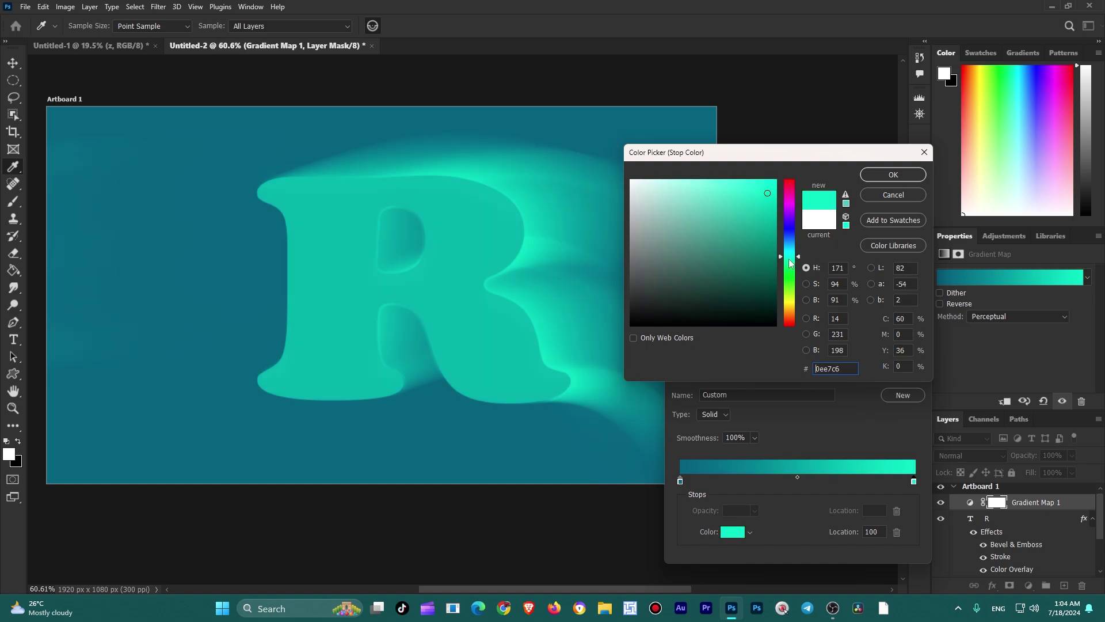
# Set the light stop to bright cyan #07f3f6 and apply the gradient map
pyautogui.click(789, 262)
pyautogui.click(789, 268)
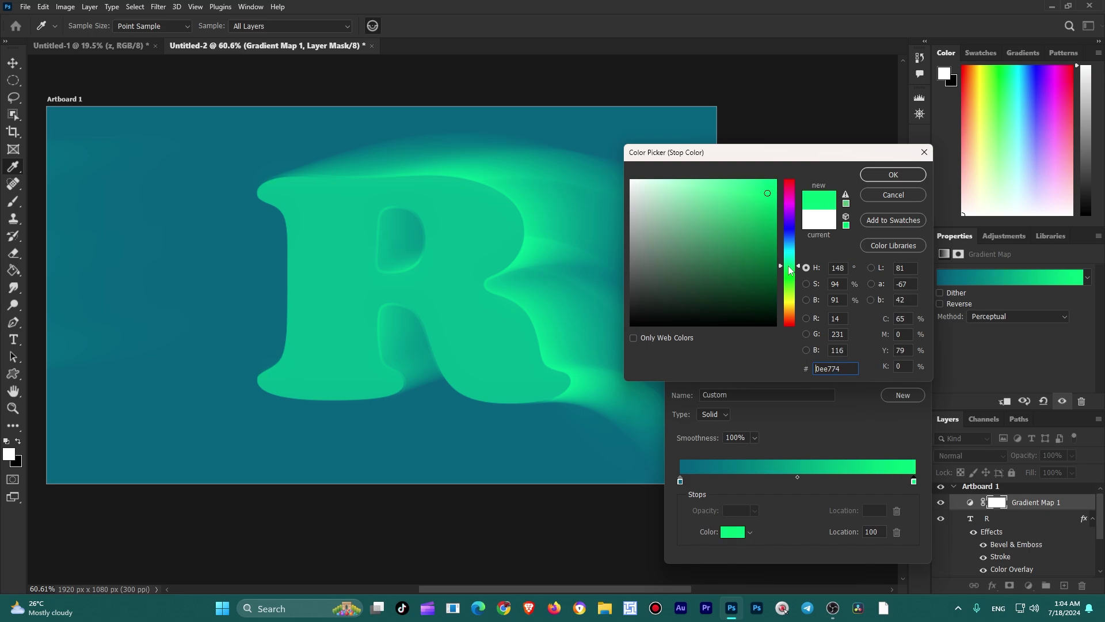
pyautogui.click(789, 253)
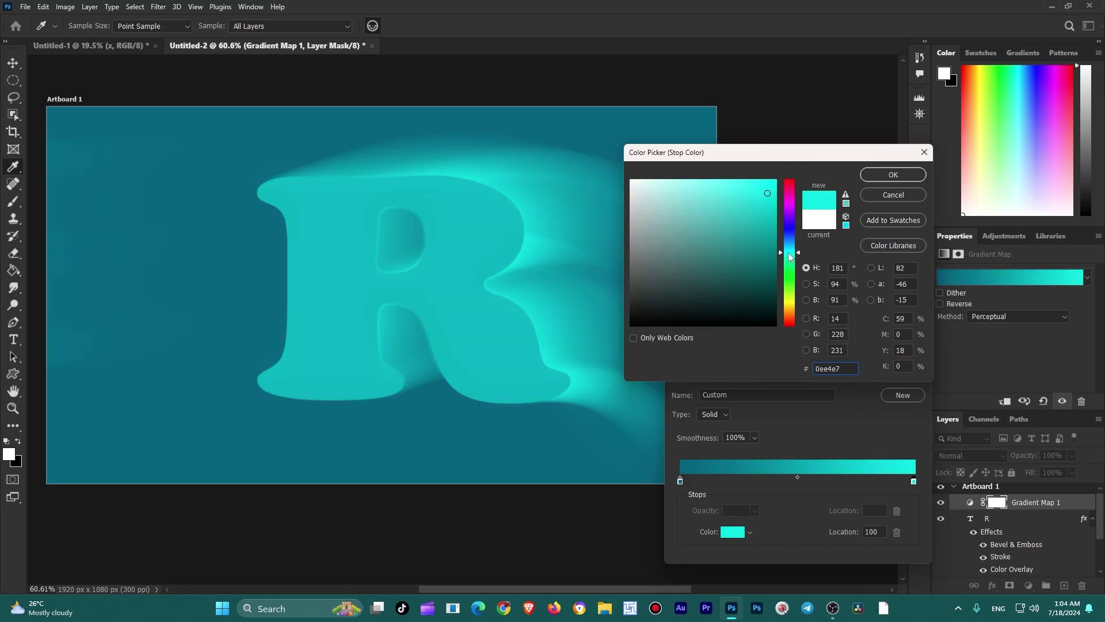
pyautogui.click(770, 213)
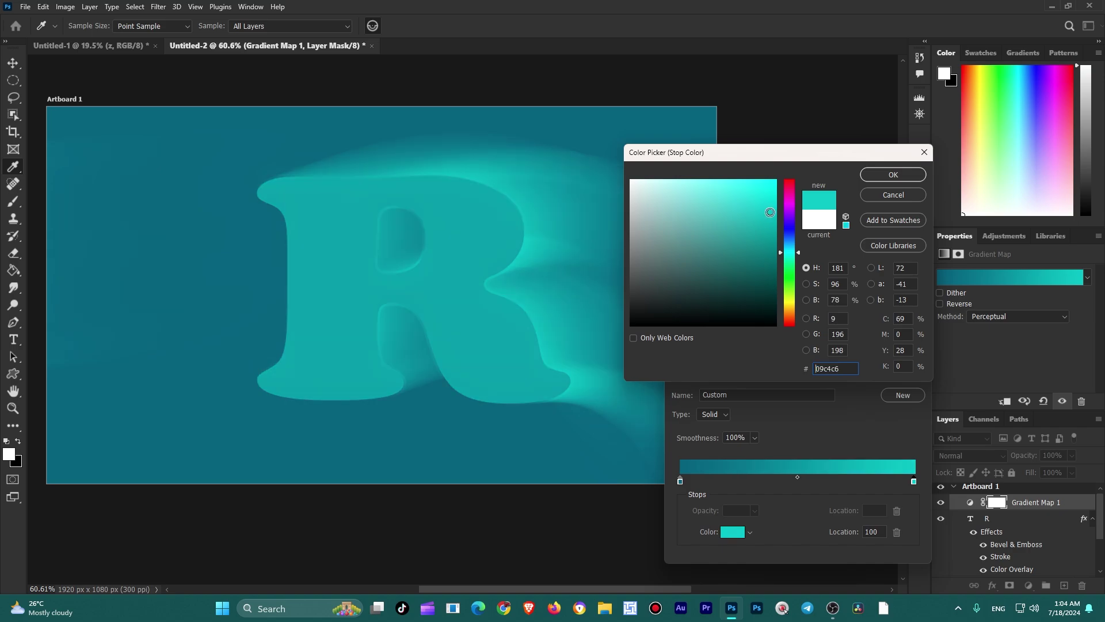
pyautogui.moveTo(767, 214)
pyautogui.mouseDown()
pyautogui.moveTo(766, 227)
pyautogui.moveTo(751, 180)
pyautogui.moveTo(773, 184)
pyautogui.mouseUp()
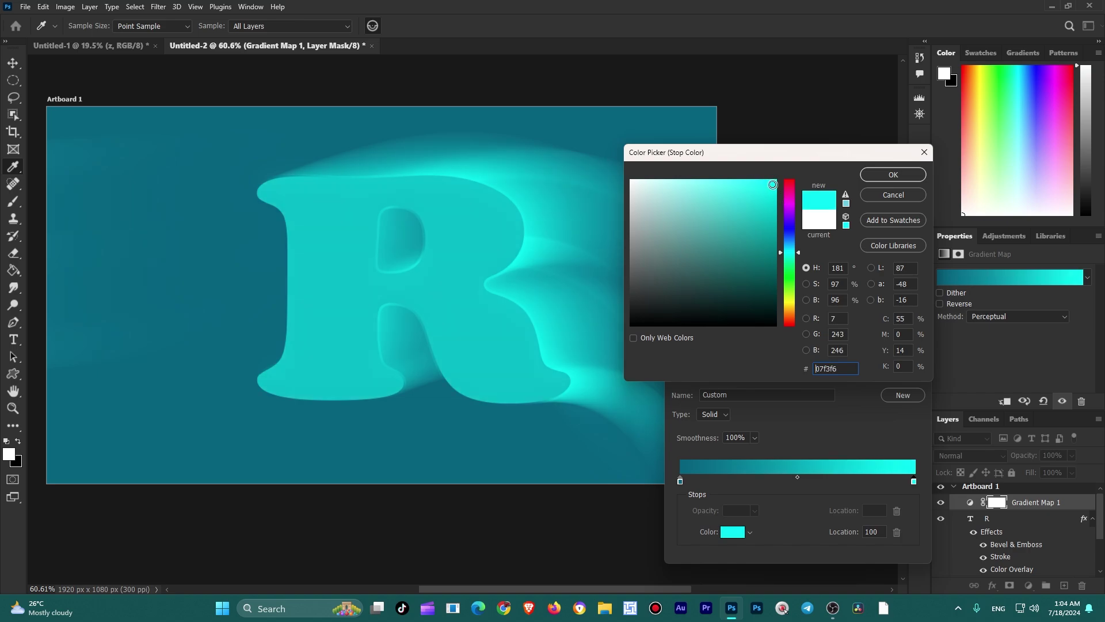
pyautogui.click(899, 175)
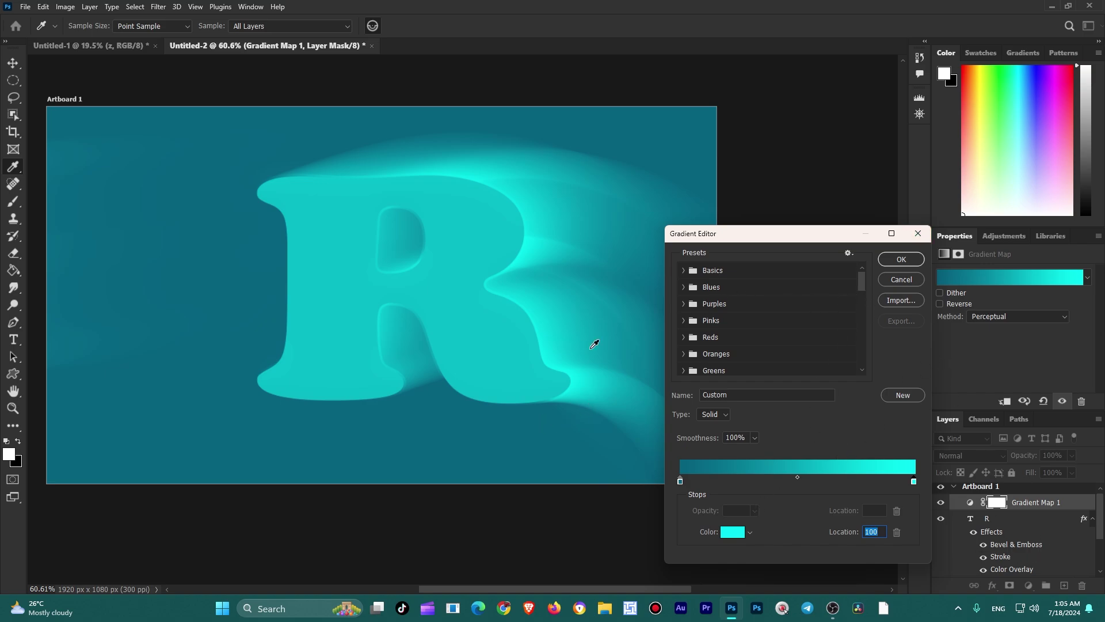
pyautogui.click(899, 260)
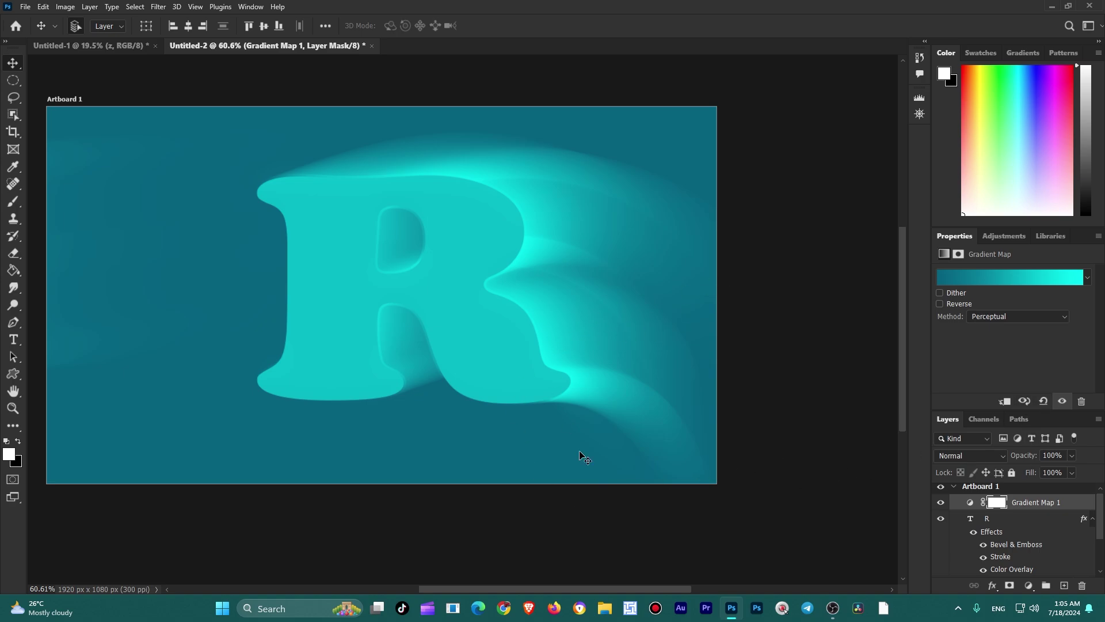
# Add a Hue/Saturation layer clipped to the gradient map, with hue at -88 for green
pyautogui.scroll(-1, 1101, 514)
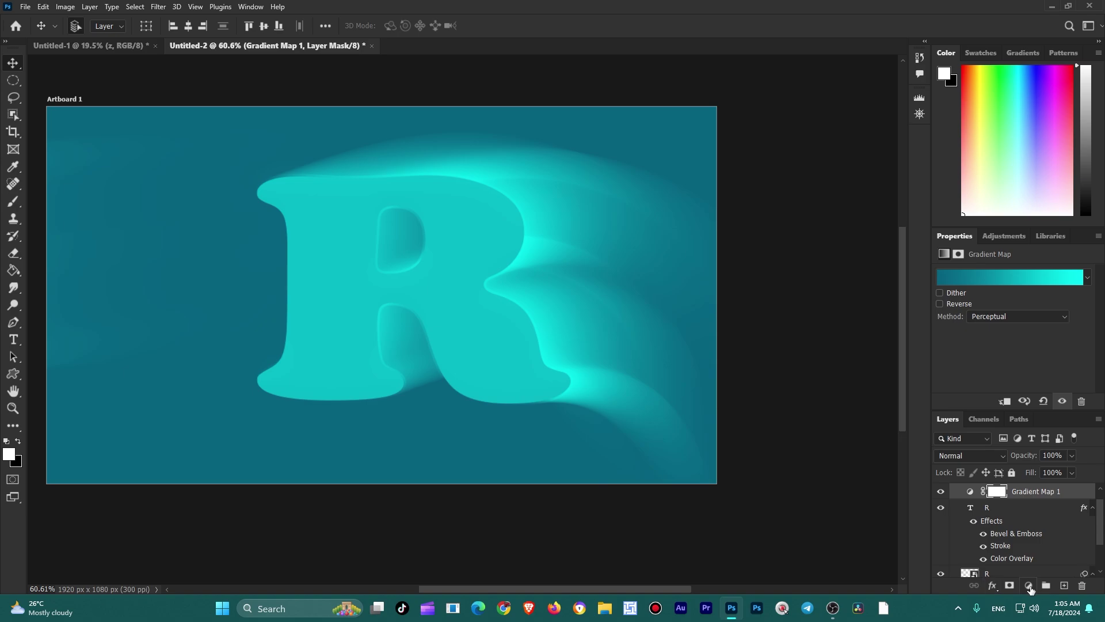
pyautogui.click(1030, 587)
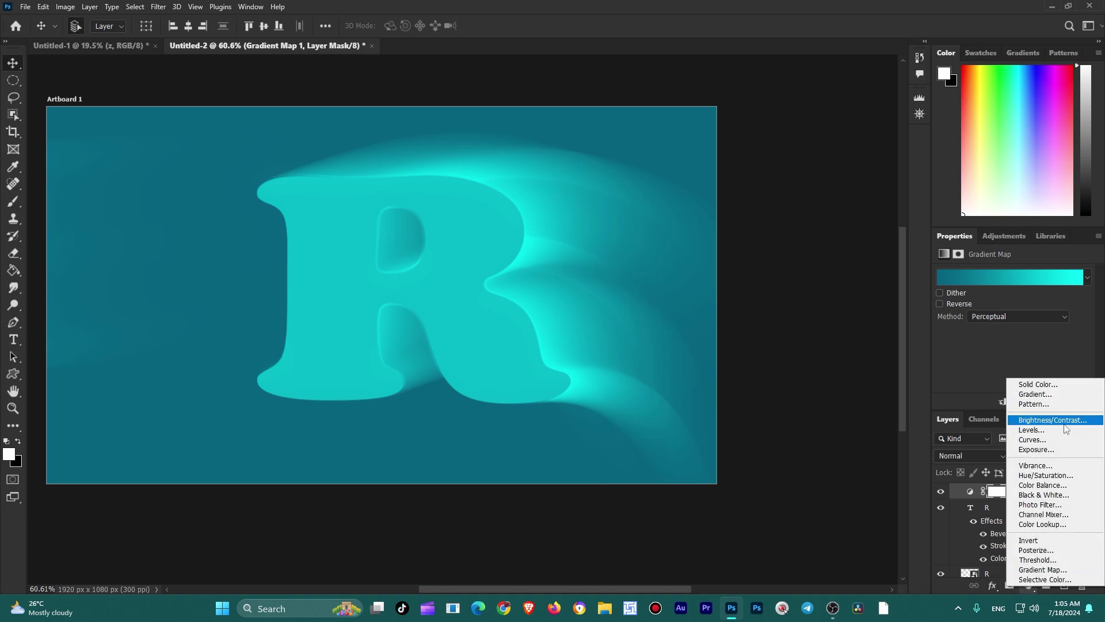
pyautogui.click(1062, 475)
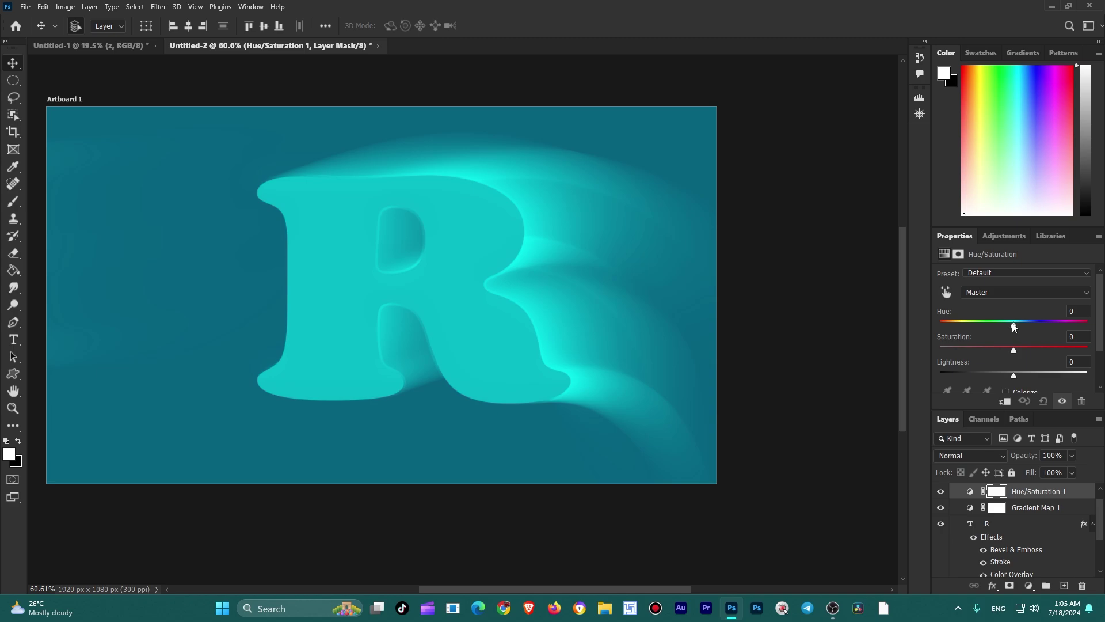
pyautogui.moveTo(1013, 327)
pyautogui.mouseDown()
pyautogui.moveTo(978, 326)
pyautogui.moveTo(945, 344)
pyautogui.moveTo(1037, 337)
pyautogui.mouseUp()
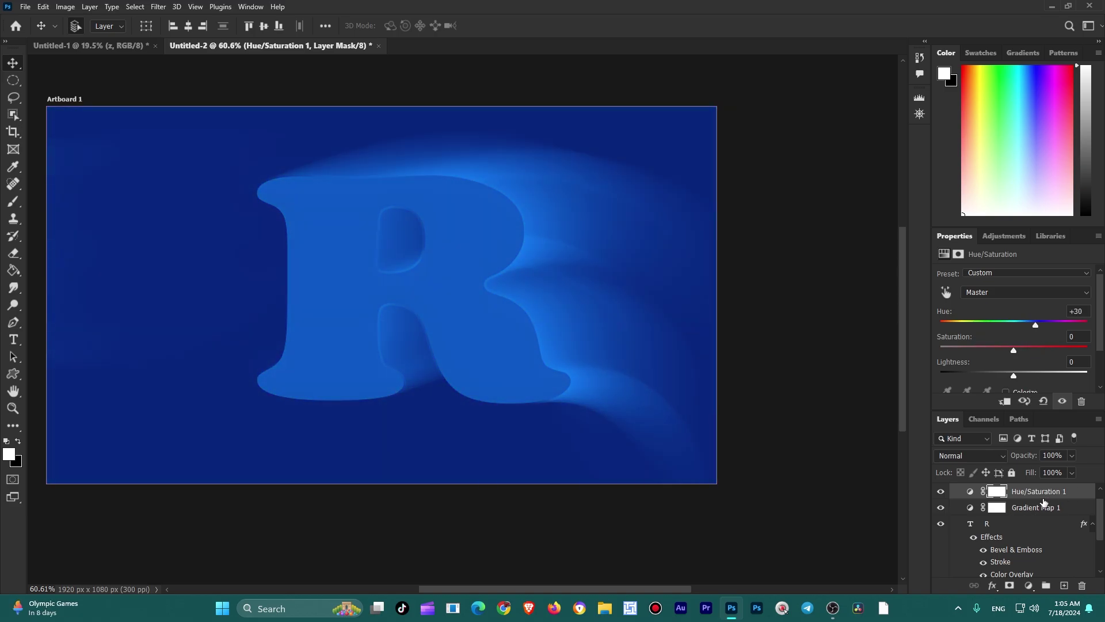
pyautogui.rightClick(1079, 496)
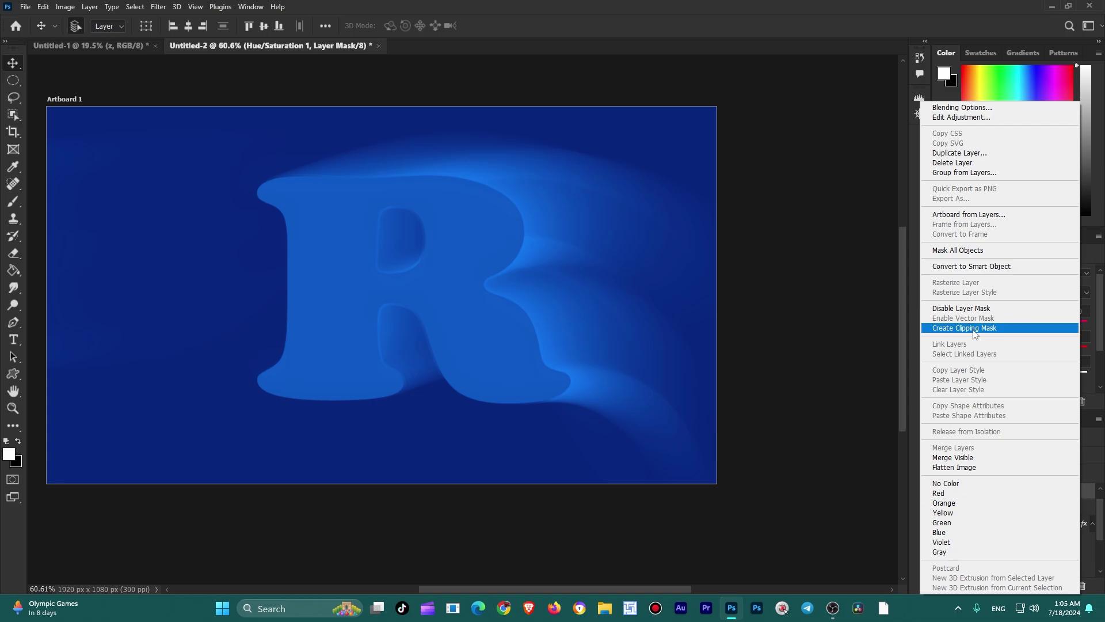
pyautogui.click(1012, 328)
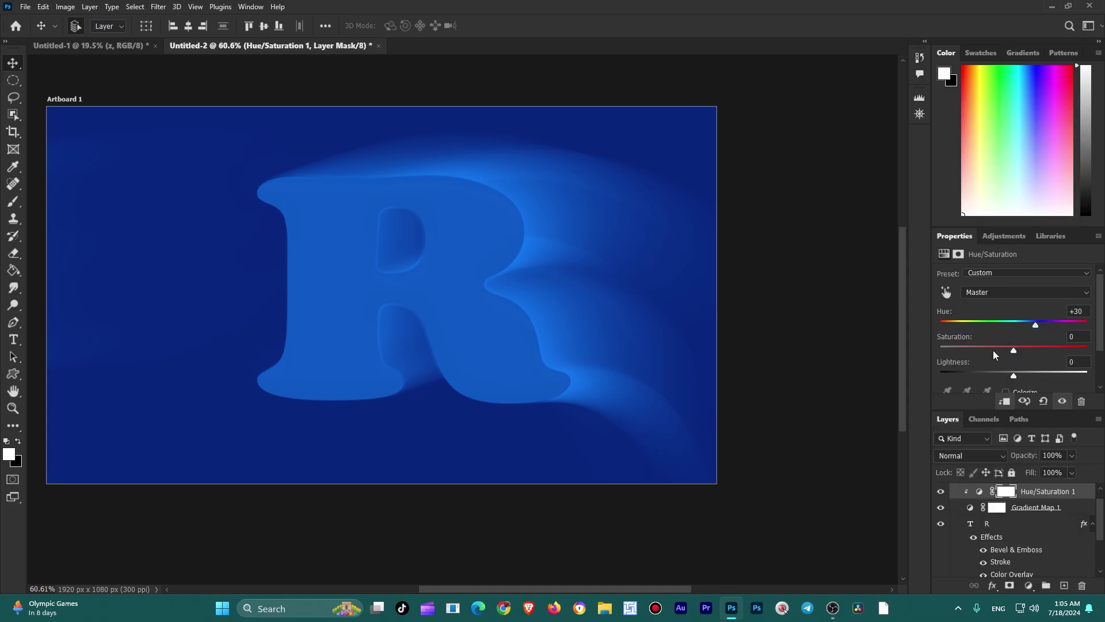
pyautogui.moveTo(1034, 325)
pyautogui.mouseDown()
pyautogui.moveTo(950, 333)
pyautogui.moveTo(968, 333)
pyautogui.mouseUp()
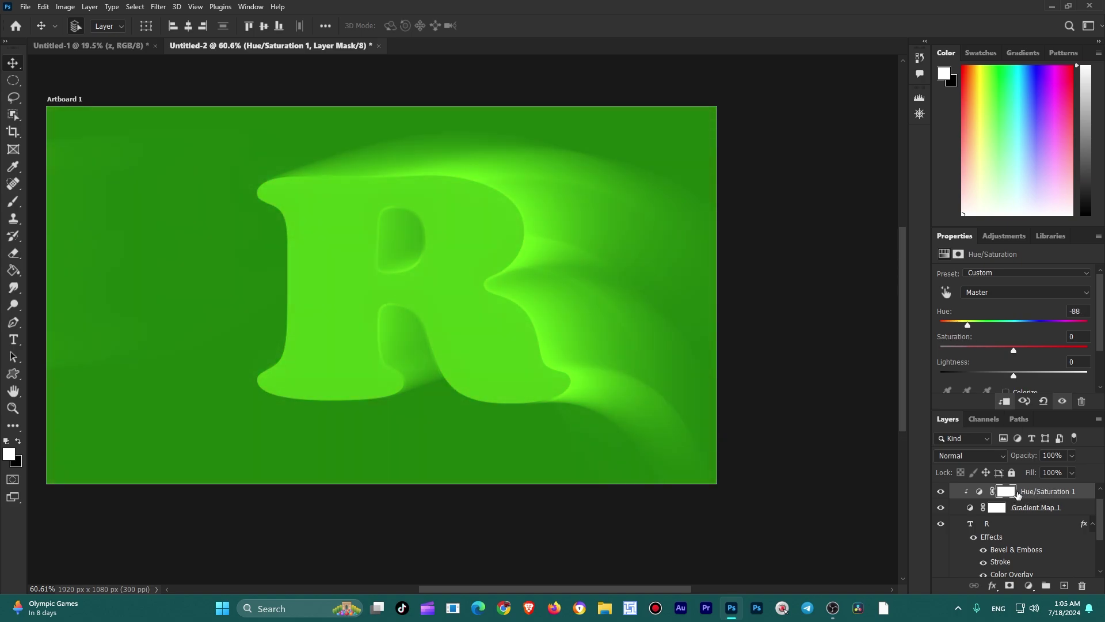
# Move Hue/Saturation 1 below the gradient map, clip it, and reset hue to 0
pyautogui.moveTo(1045, 493); pyautogui.dragTo(1021, 514)
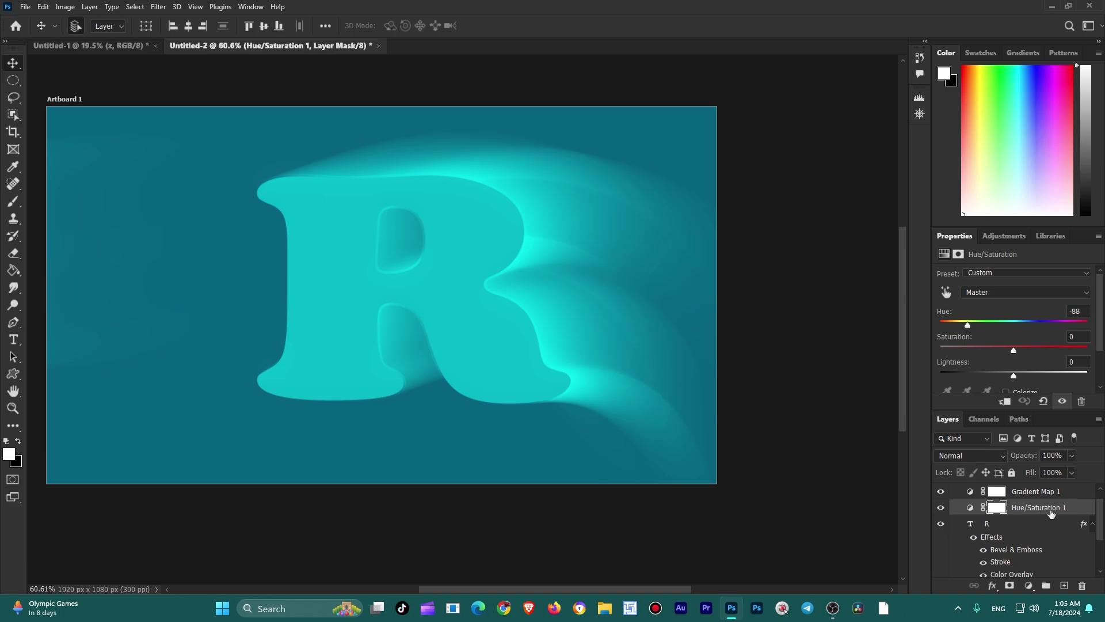
pyautogui.rightClick(1070, 511)
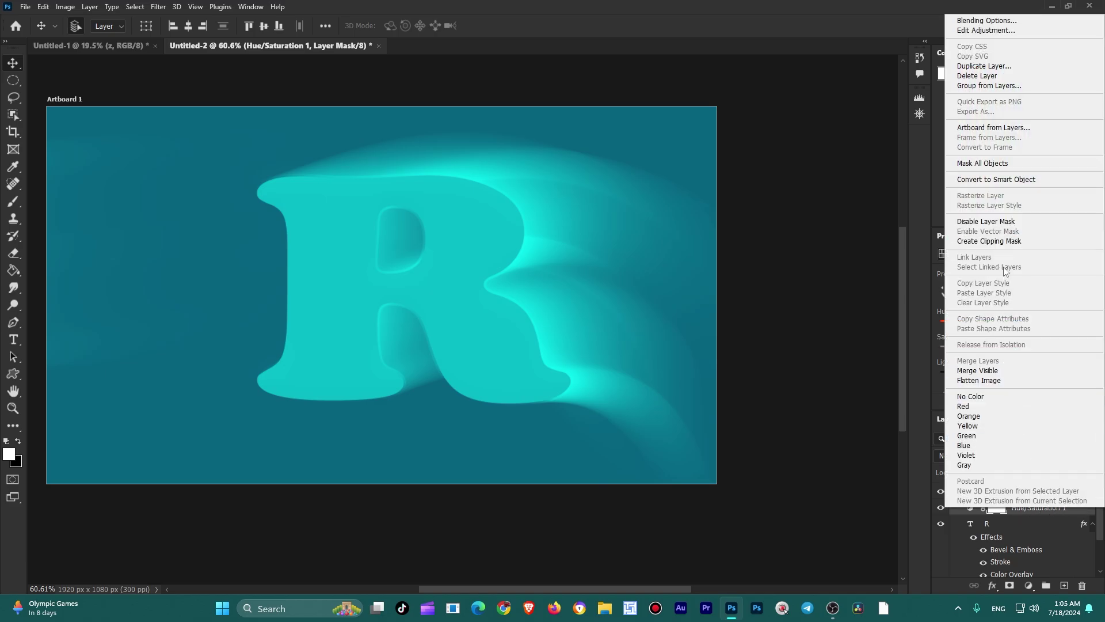
pyautogui.click(1009, 242)
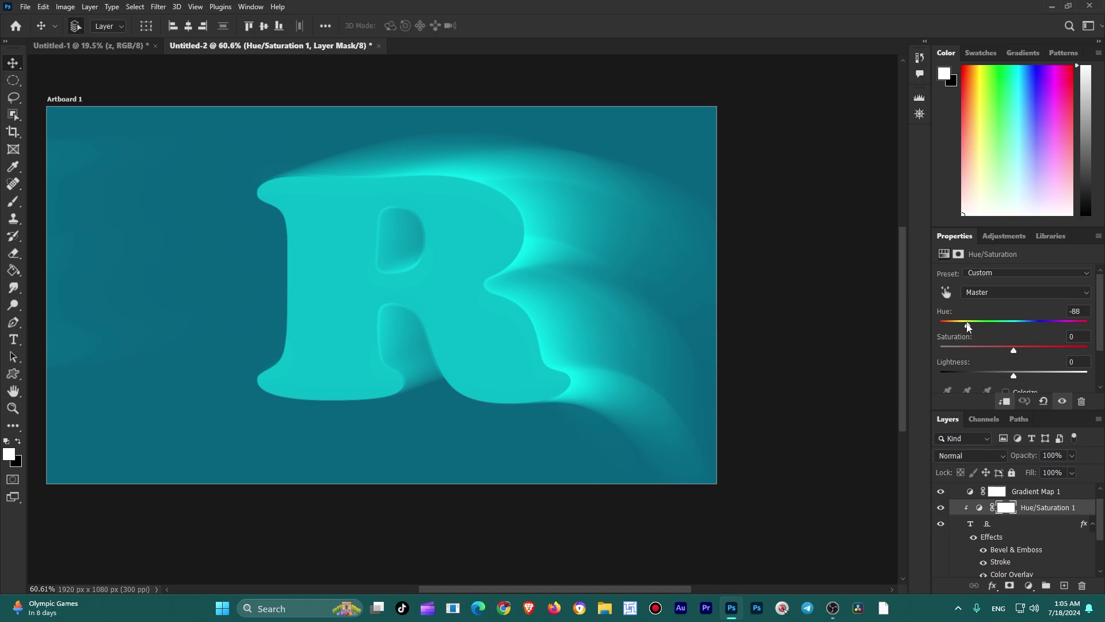
pyautogui.moveTo(967, 325); pyautogui.dragTo(1014, 326)
# Unclip Gradient Map 1 and restack Hue/Saturation 1 above it
pyautogui.rightClick(1068, 492)
pyautogui.click(977, 327)
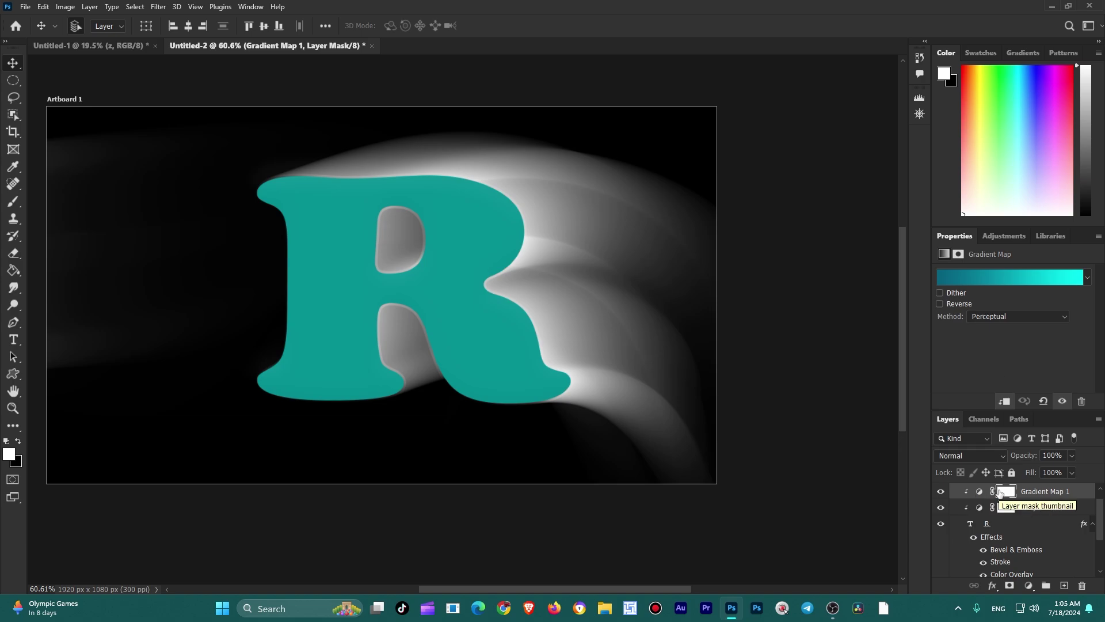
pyautogui.moveTo(1000, 492); pyautogui.dragTo(1001, 494)
pyautogui.hotkey('ctrl', 'alt', 'g')
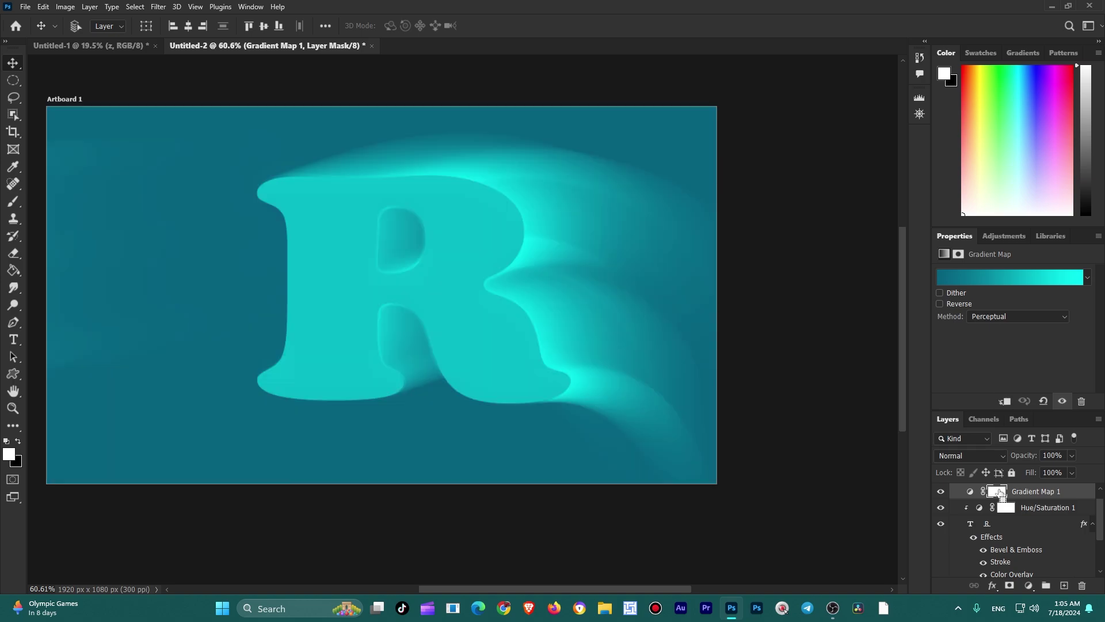
pyautogui.press('ctrl')
pyautogui.moveTo(1053, 510); pyautogui.dragTo(1058, 488)
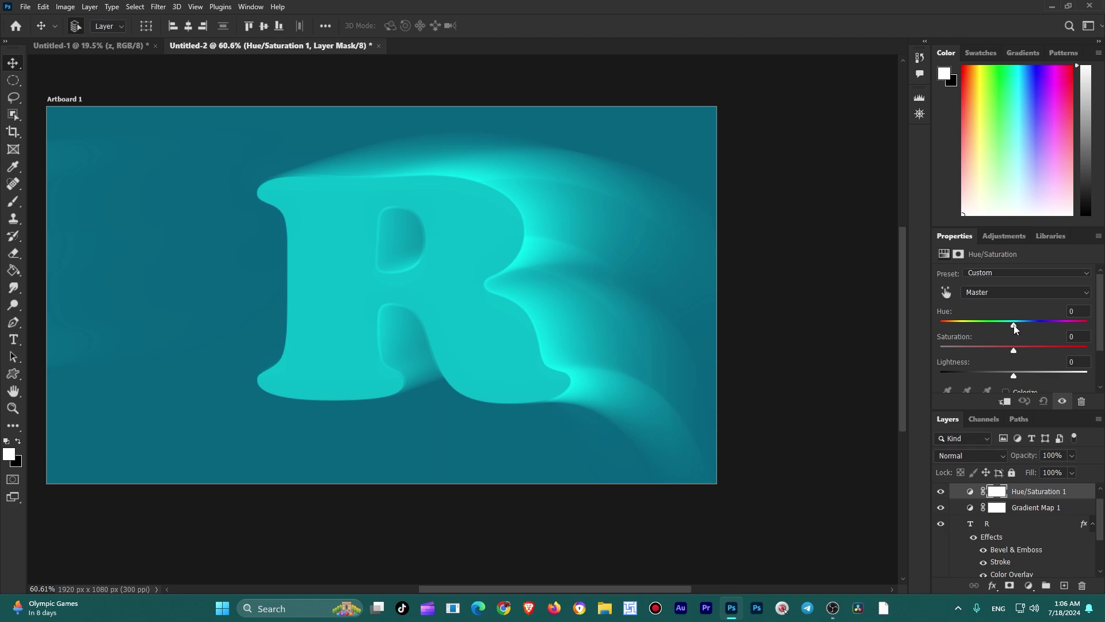
pyautogui.moveTo(1015, 328)
pyautogui.mouseDown()
pyautogui.moveTo(1097, 332)
pyautogui.moveTo(983, 343)
pyautogui.moveTo(935, 366)
pyautogui.mouseUp()
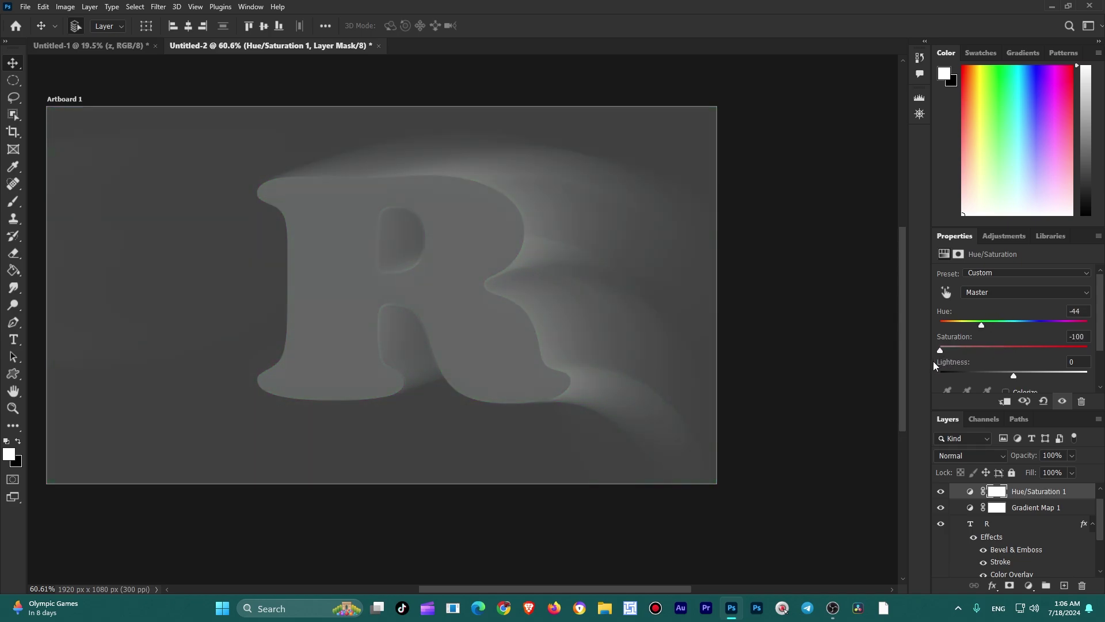
pyautogui.moveTo(983, 326)
pyautogui.mouseDown()
pyautogui.moveTo(1048, 324)
pyautogui.moveTo(940, 326)
pyautogui.moveTo(1013, 349)
pyautogui.moveTo(986, 349)
pyautogui.moveTo(1033, 346)
pyautogui.mouseUp()
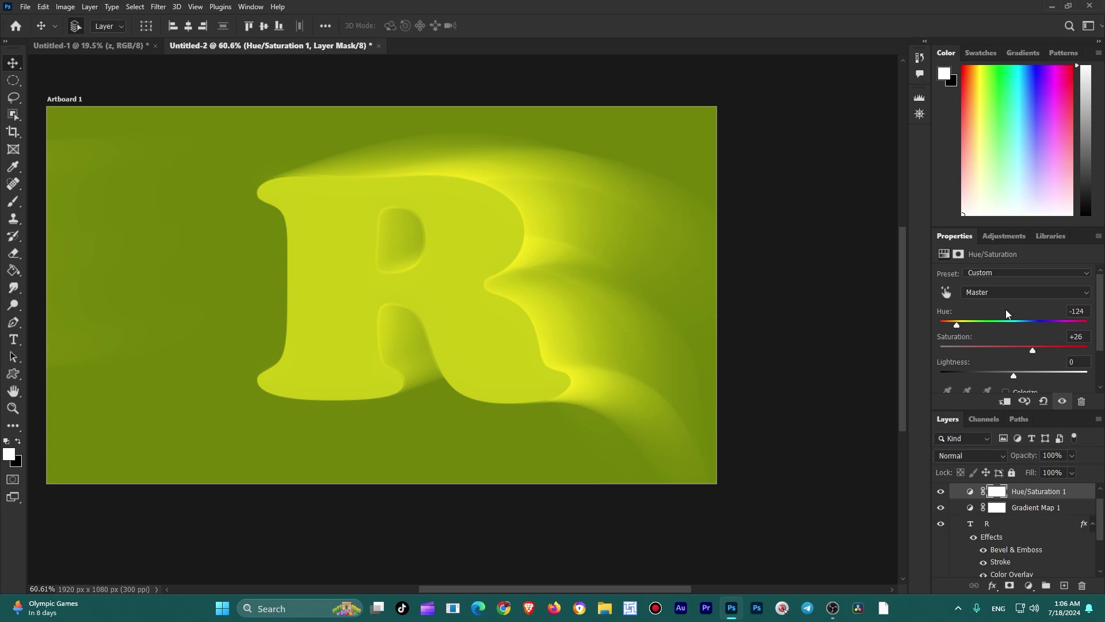
pyautogui.moveTo(964, 326)
pyautogui.mouseDown()
pyautogui.moveTo(1098, 325)
pyautogui.moveTo(1000, 334)
pyautogui.mouseUp()
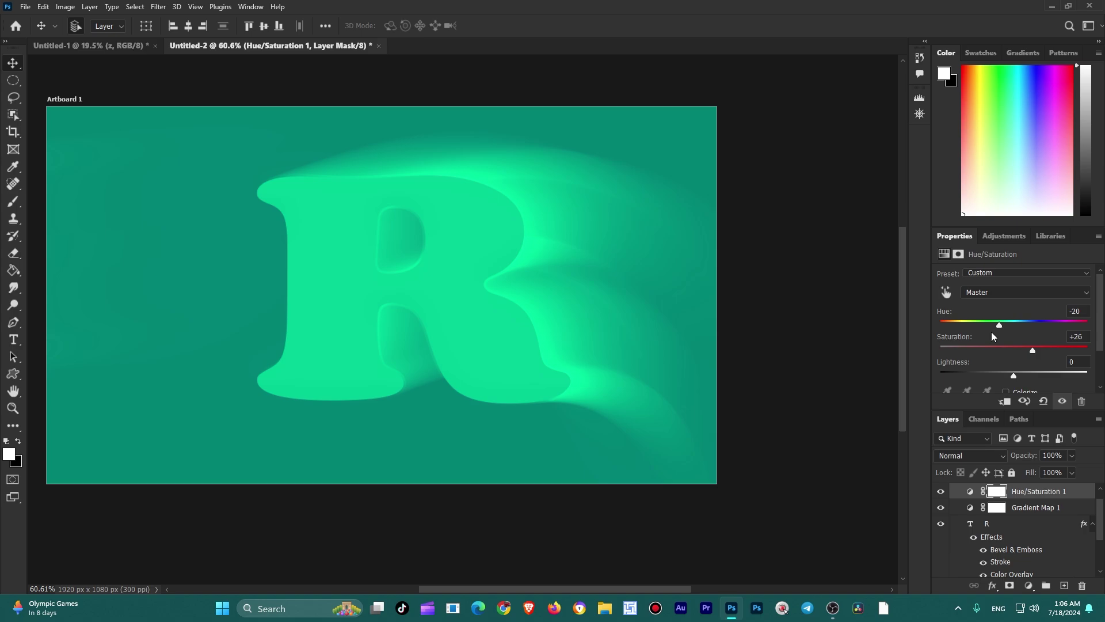
pyautogui.click(1083, 313)
pyautogui.write('0')
pyautogui.click(1087, 337)
pyautogui.write('0')
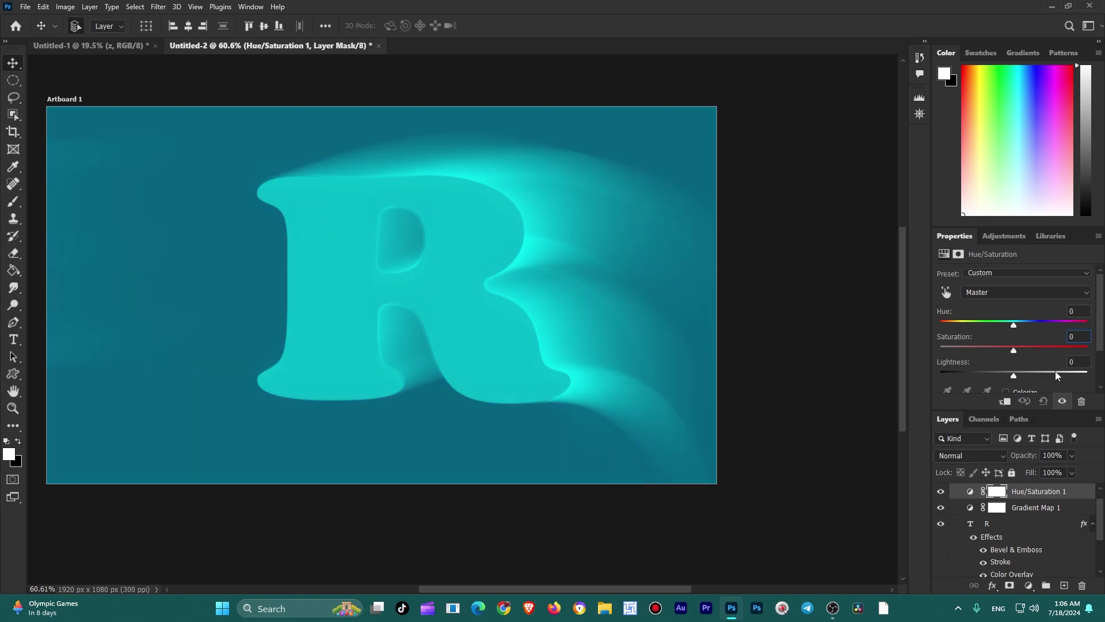